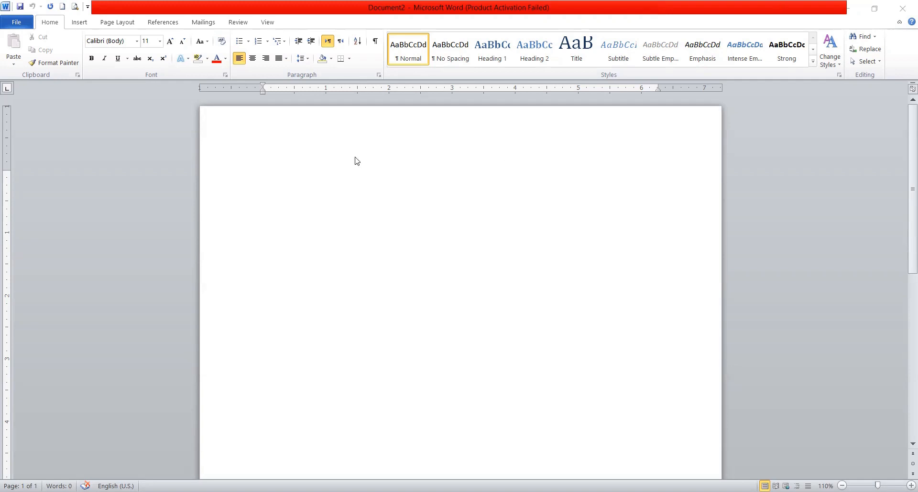
# Insert a table with 3 columns and 7 rows into the blank document
pyautogui.click(85, 26)
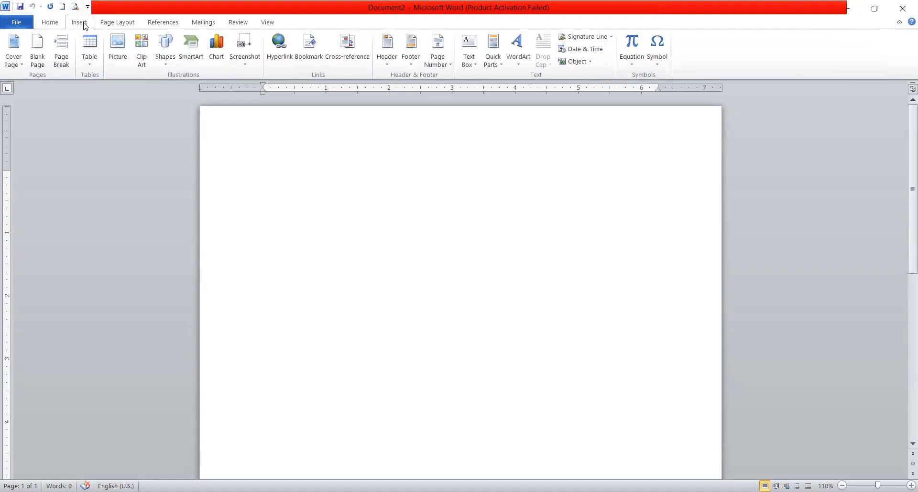
pyautogui.click(91, 69)
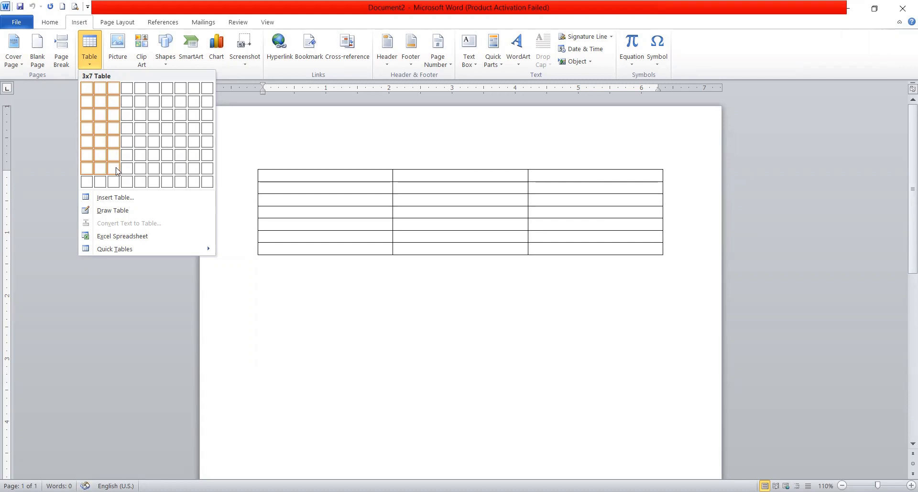
pyautogui.click(116, 197)
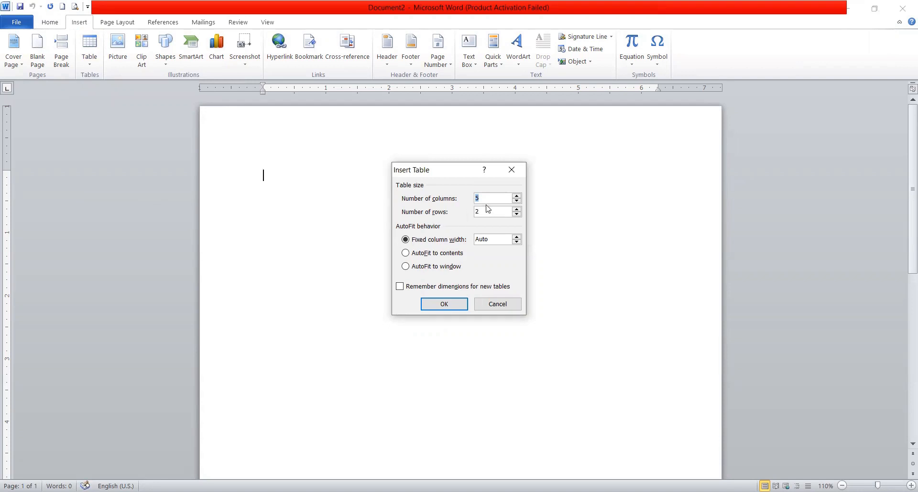
pyautogui.write('3')
pyautogui.doubleClick(478, 212)
pyautogui.write('7')
pyautogui.click(444, 305)
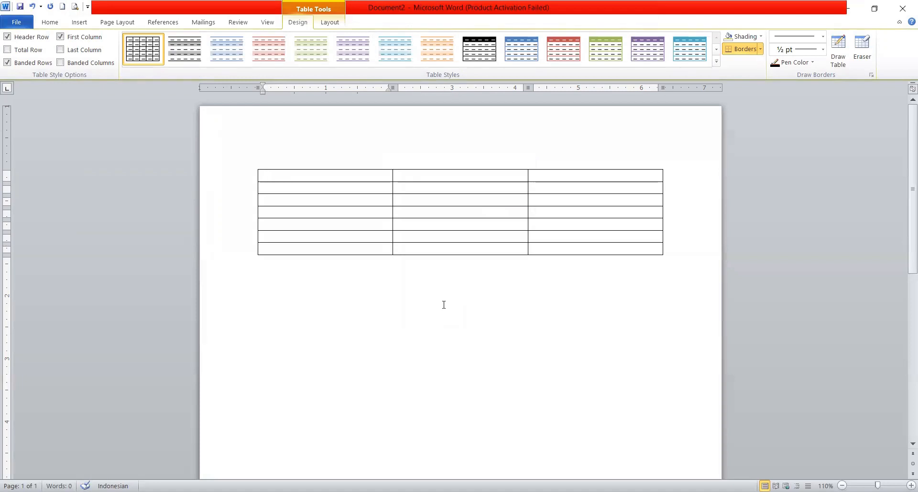
# Fill the table's header row with the headings "no", "Nama penyewa" and "Biayasewa (bulan)"
pyautogui.write('no')
pyautogui.press('Tab')
pyautogui.write('nama')
pyautogui.write(' pen')
pyautogui.write('yewa')
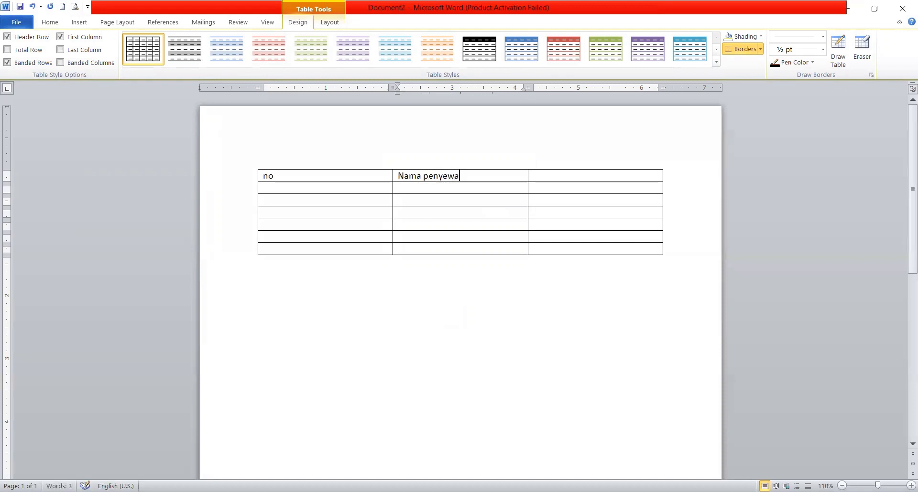
pyautogui.press('Tab')
pyautogui.write('bia')
pyautogui.write('ya')
pyautogui.write('sewa')
pyautogui.write(' (b')
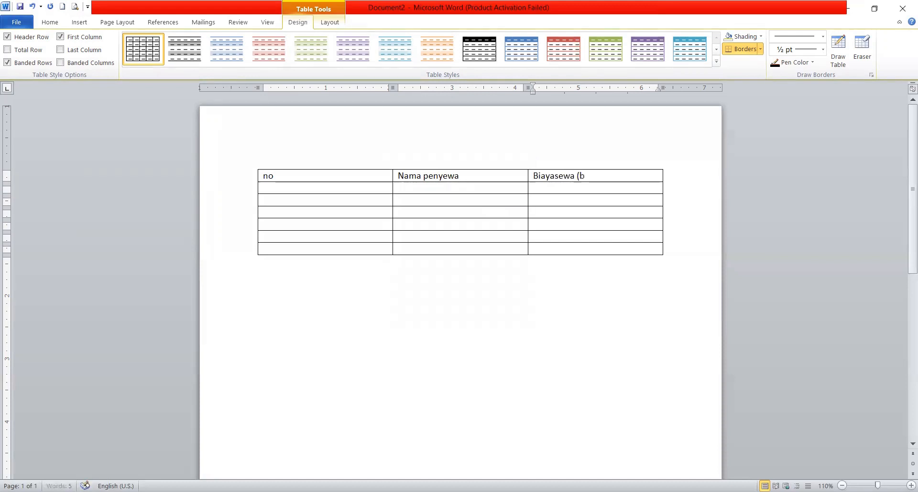
pyautogui.write('ulan)')
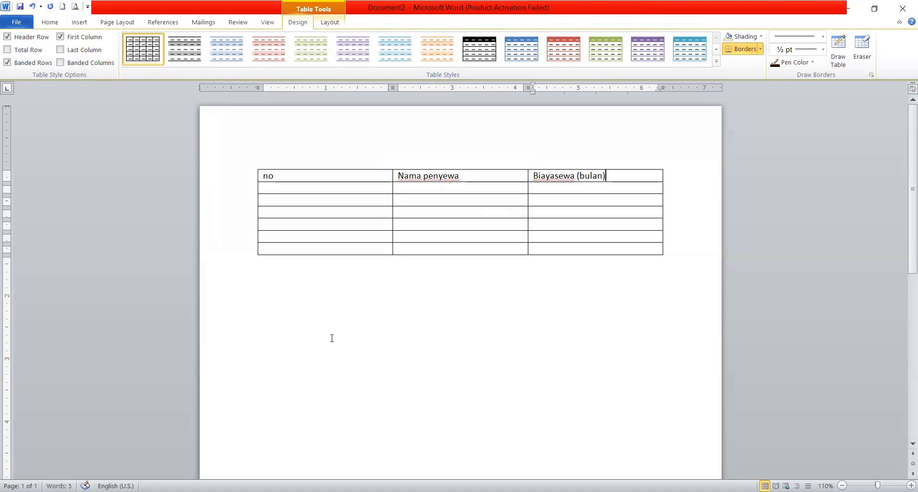
# Fill the first data row with number 1, the first tenant's name and a monthly rent of 500000
pyautogui.click(274, 190)
pyautogui.write('1')
pyautogui.press('Tab')
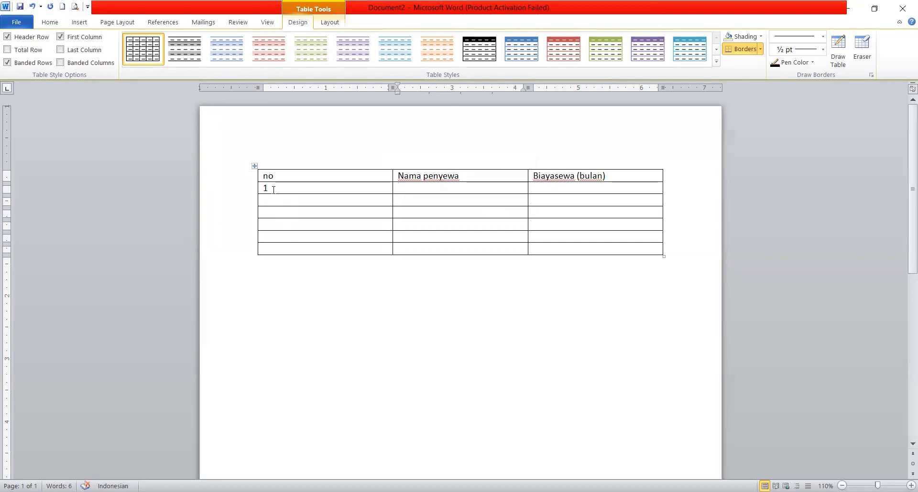
pyautogui.write('Dhiffa')
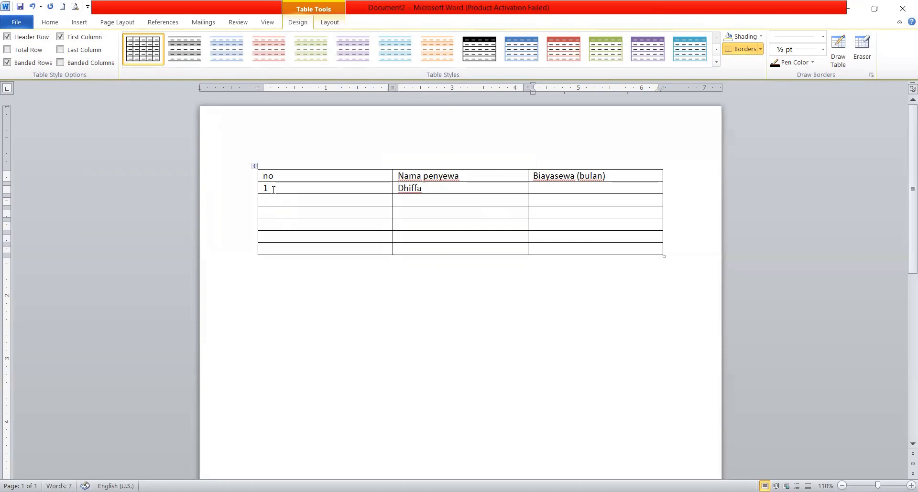
pyautogui.press('Tab')
pyautogui.write('500000')
pyautogui.press('Return')
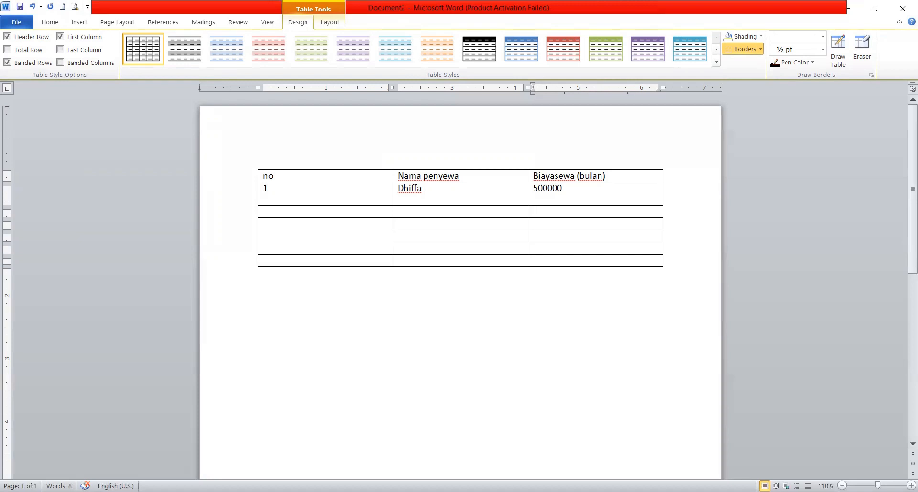
pyautogui.press('BackSpace')
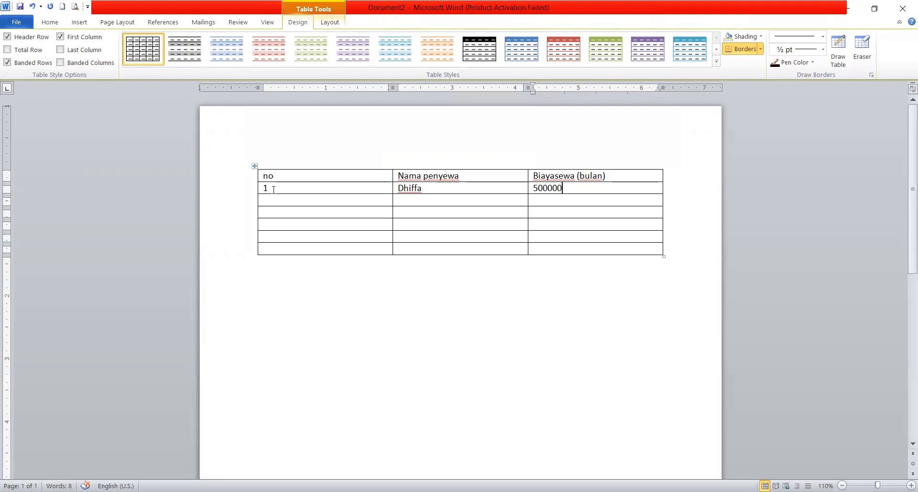
# Fill the second data row with number 2, the second tenant's name and a rent of 450000
pyautogui.press('Down')
pyautogui.press('Left')
pyautogui.press('Left')
pyautogui.write('2')
pyautogui.press('Tab')
pyautogui.write('Salsabila')
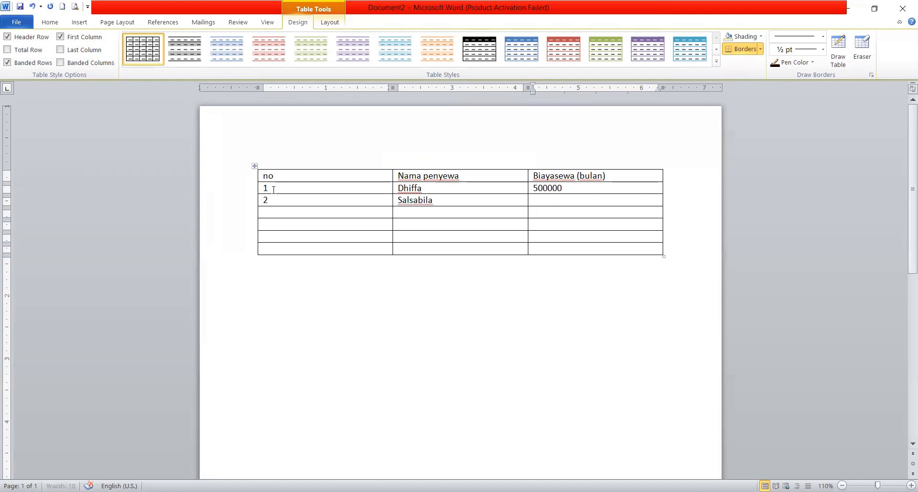
pyautogui.press('Tab')
pyautogui.write('450000')
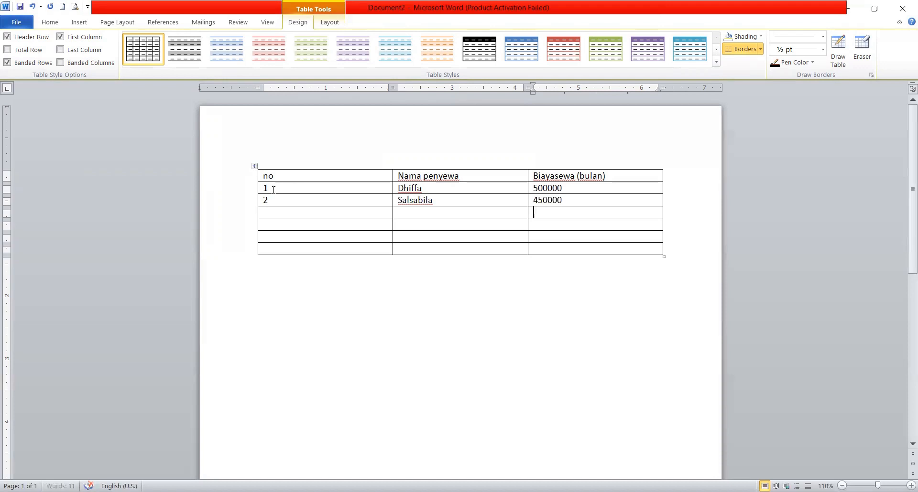
# Fill the third data row with number 3, the third tenant's name and a rent of 350000
pyautogui.press('Tab')
pyautogui.write('3')
pyautogui.write('Andrena')
pyautogui.press('Tab')
pyautogui.write('350000')
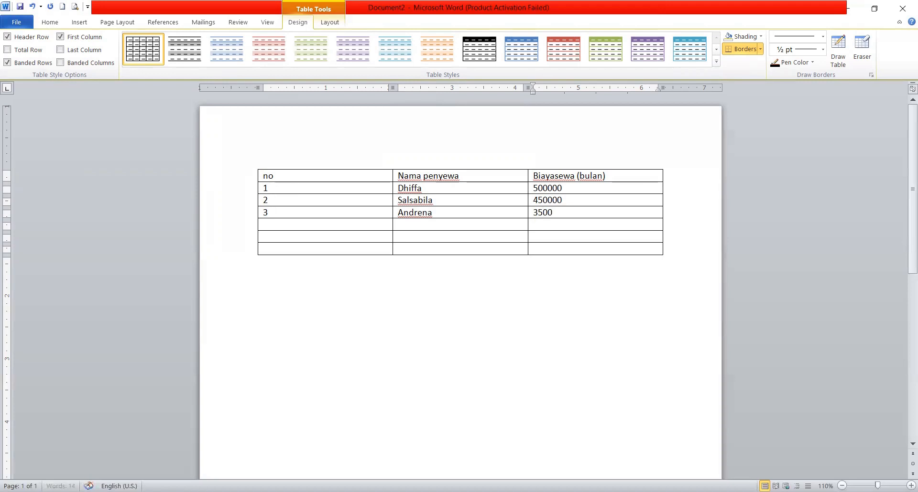
# Fill the fourth data row with number 4, the fourth tenant's name and a rent of 550000
pyautogui.press('Down')
pyautogui.press('Left')
pyautogui.press('Left')
pyautogui.write('4')
pyautogui.press('Tab')
pyautogui.write('Naufal')
pyautogui.press('Tab')
pyautogui.write('550000')
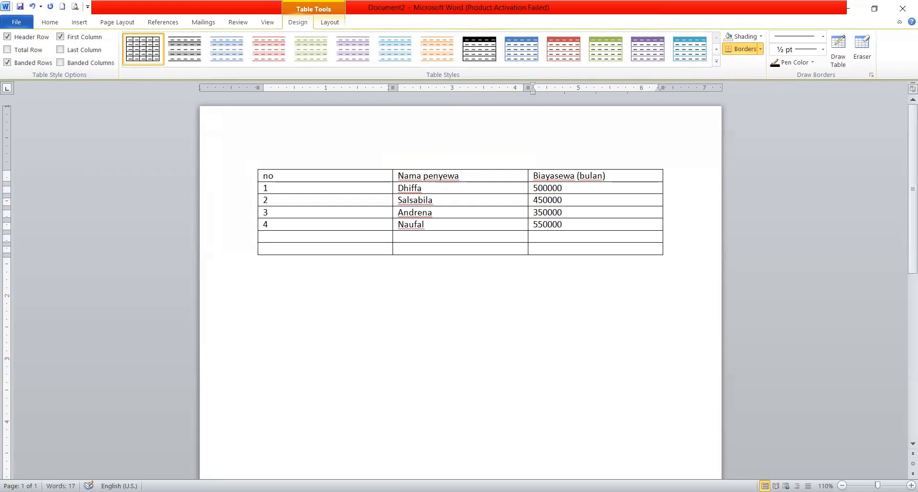
# Fill the fifth data row with number 5, the fifth tenant's name and a rent of 475000
pyautogui.press('Down')
pyautogui.press('Left')
pyautogui.press('Left')
pyautogui.write('5')
pyautogui.press('Tab')
pyautogui.write('Wicaksono')
pyautogui.press('Tab')
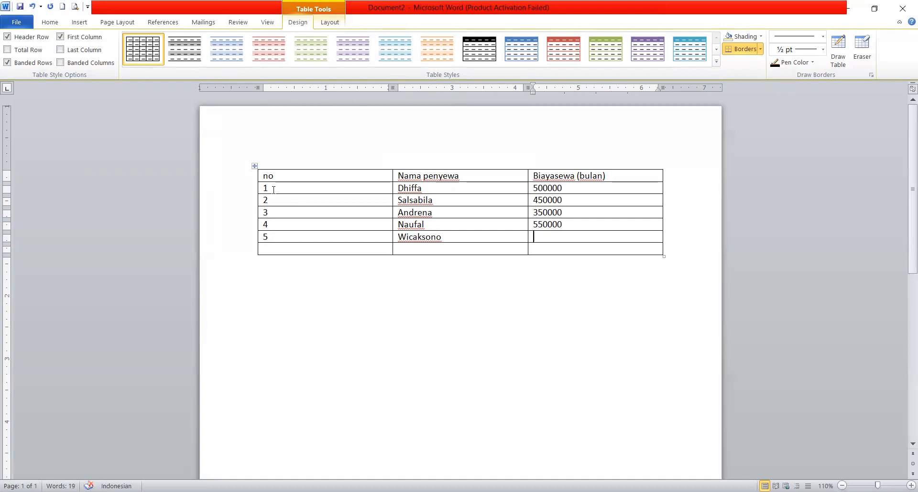
pyautogui.write('475000')
# Enter number 6 and the sixth tenant's name in the table's last row
pyautogui.press('Down')
pyautogui.press('Left')
pyautogui.press('Left')
pyautogui.write('6')
pyautogui.press('Tab')
pyautogui.write('Kaivan')
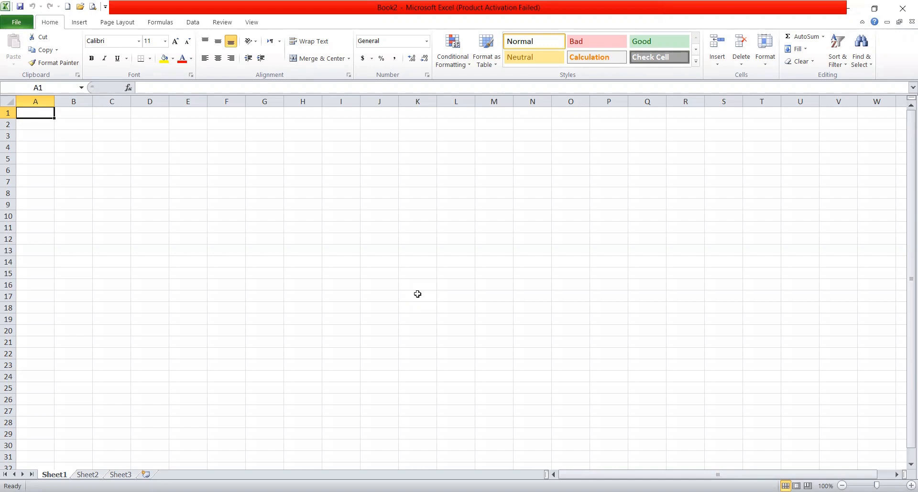
# Enter the title "LAPORAN BIAYA SEWA BULANAN" in cell A1 of the blank worksheet
pyautogui.write('LAPO')
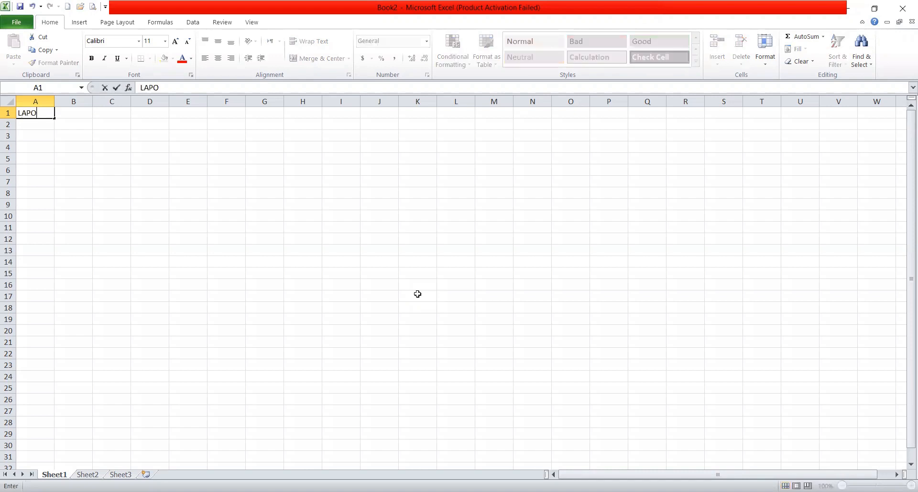
pyautogui.write('RAN BIAYA SEWA BULANAN')
pyautogui.press('Return')
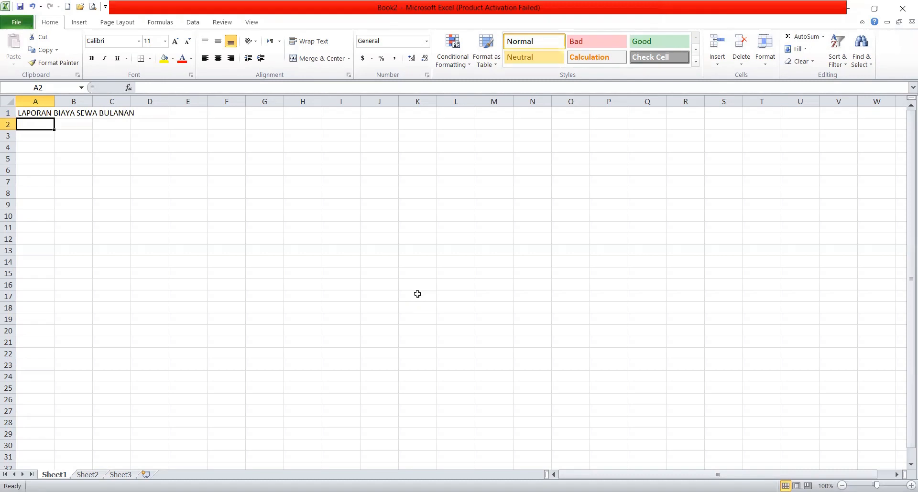
# Enter the column headings NO, NAMA PENYEWA and BIAYA SEWA in cells A3 to C3
pyautogui.press('Down')
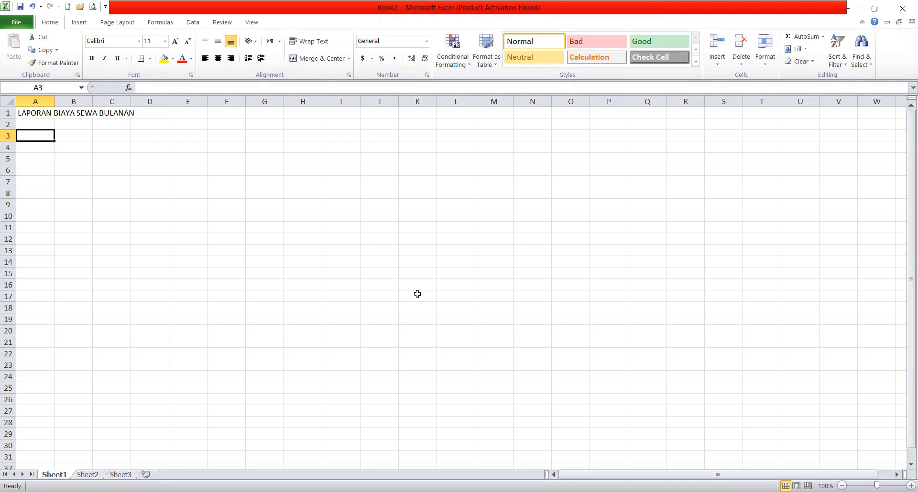
pyautogui.write('NO')
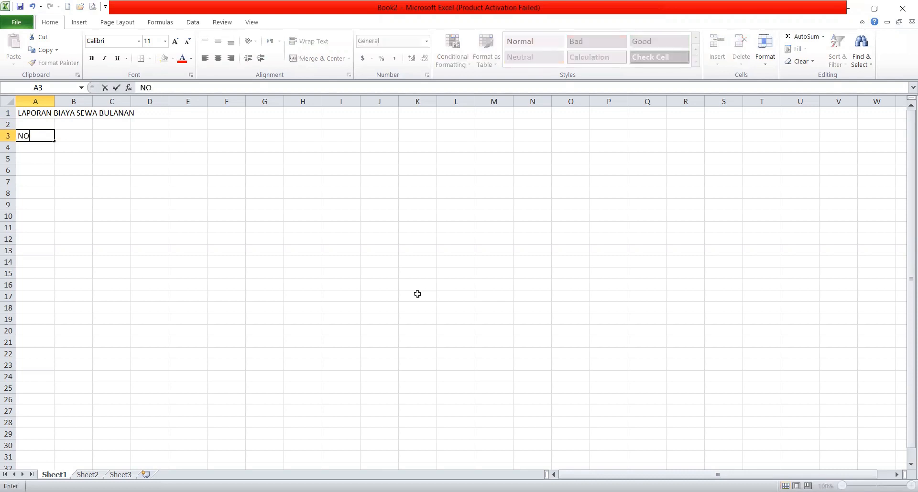
pyautogui.press('Tab')
pyautogui.write('NAMA ')
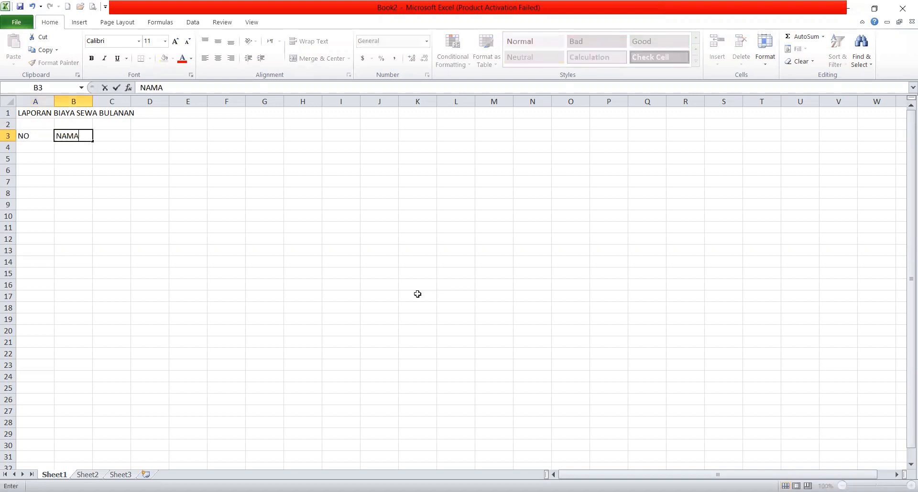
pyautogui.write('PENYEWA')
pyautogui.press('Tab')
pyautogui.write('BIYA')
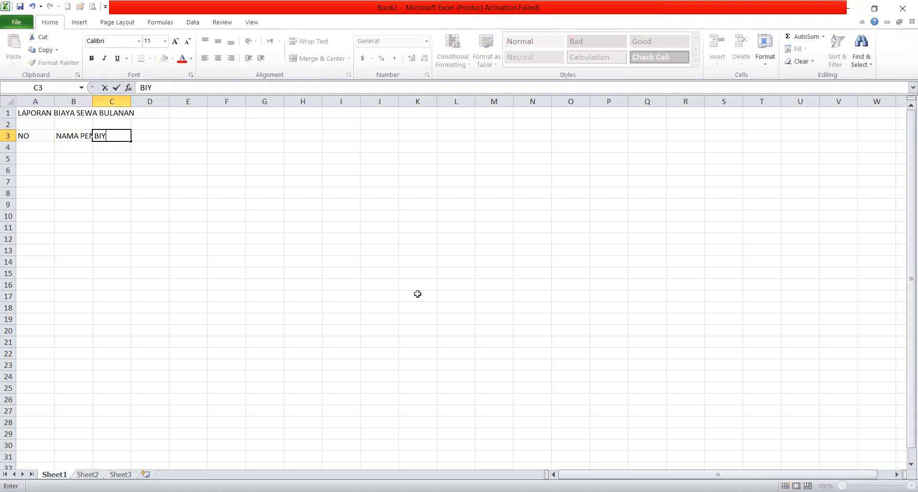
pyautogui.press('BackSpace')
pyautogui.press('BackSpace')
pyautogui.press('BackSpace')
pyautogui.write('AYA SEWA')
pyautogui.press('Return')
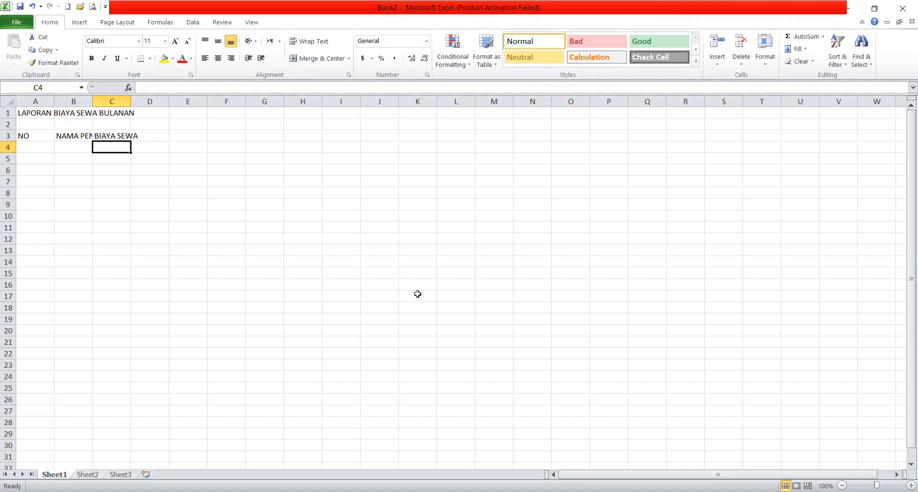
# Enter the row numbers 1 and 2 in cells A4 and A5 under the NO heading
pyautogui.press('Left')
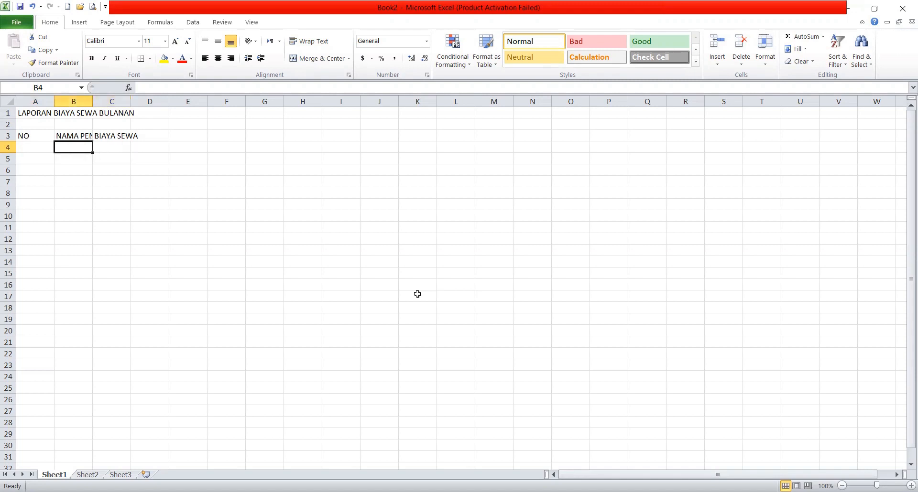
pyautogui.press('Left')
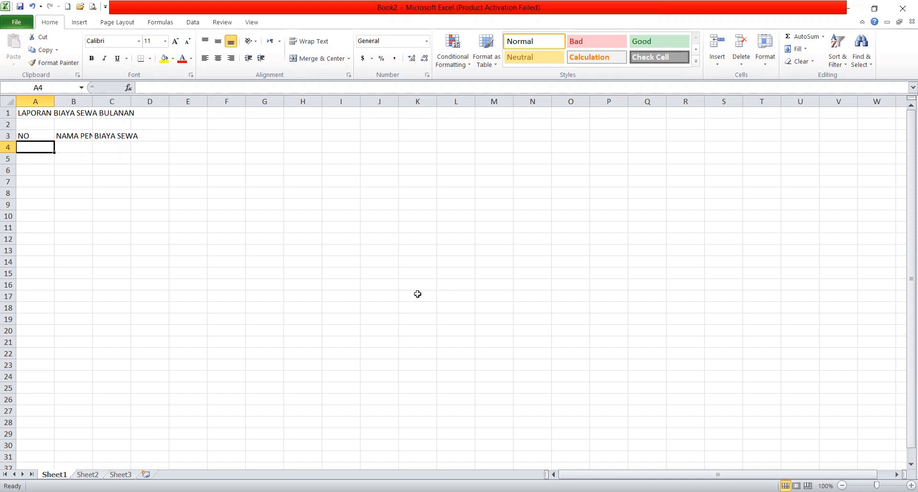
pyautogui.write('1')
pyautogui.press('Return')
pyautogui.write('2')
pyautogui.press('Return')
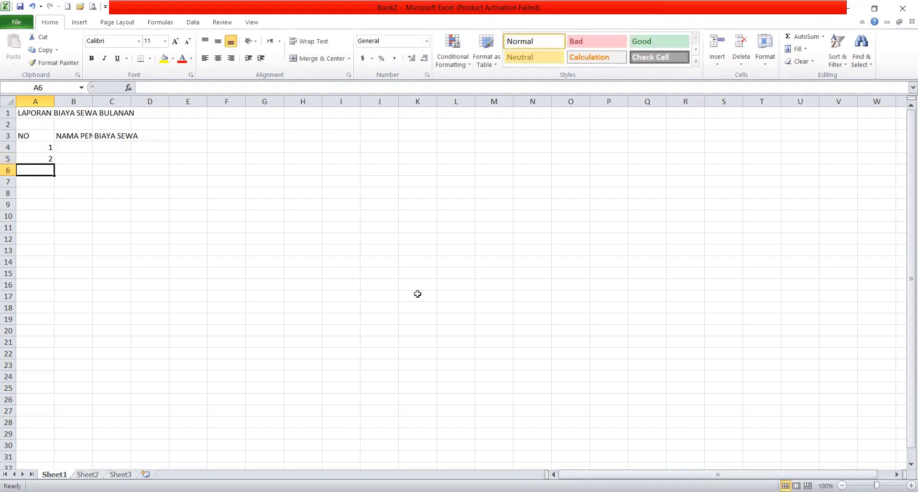
pyautogui.click(46, 148)
pyautogui.moveTo(46, 148); pyautogui.dragTo(43, 159)
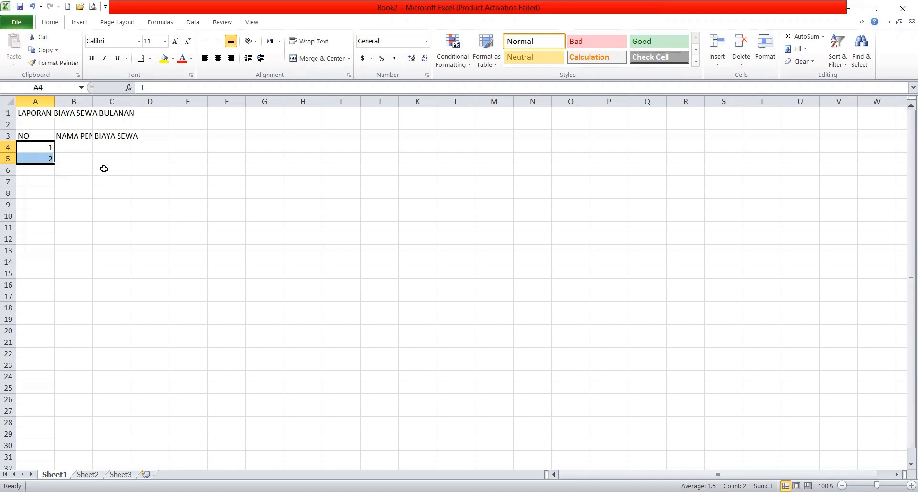
pyautogui.click(54, 168)
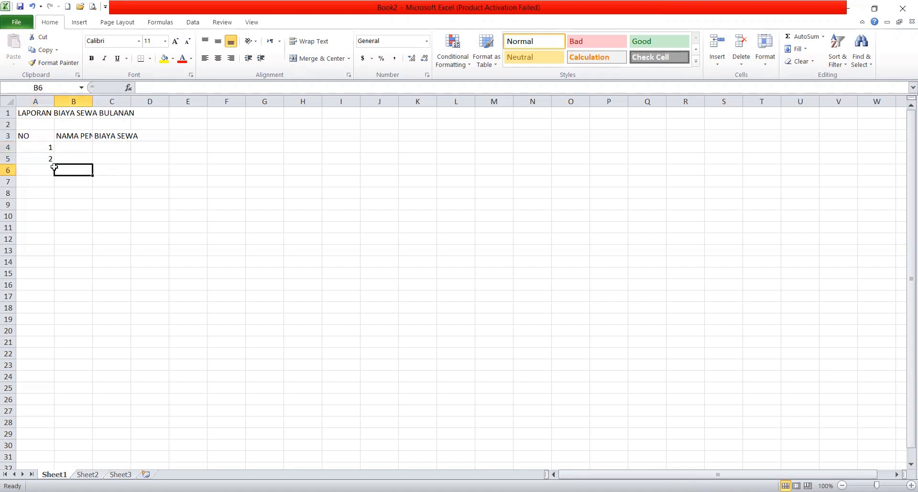
pyautogui.click(39, 148)
pyautogui.doubleClick(38, 148)
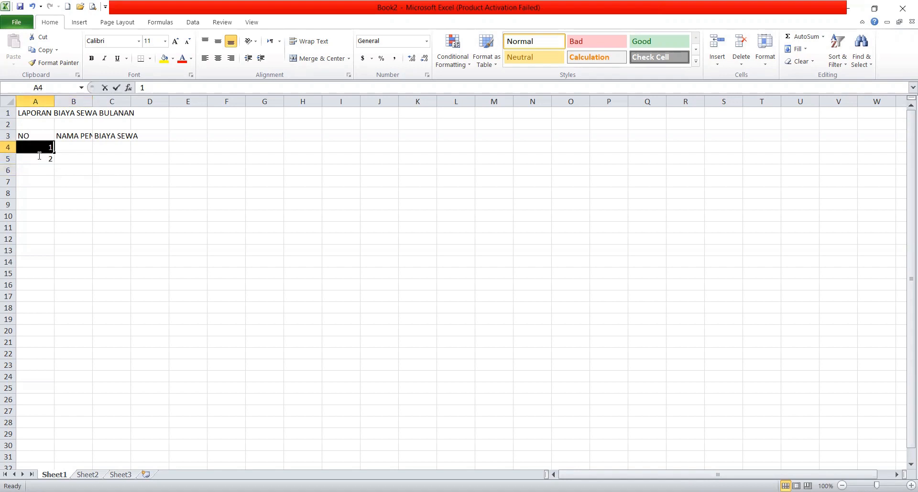
pyautogui.click(47, 159)
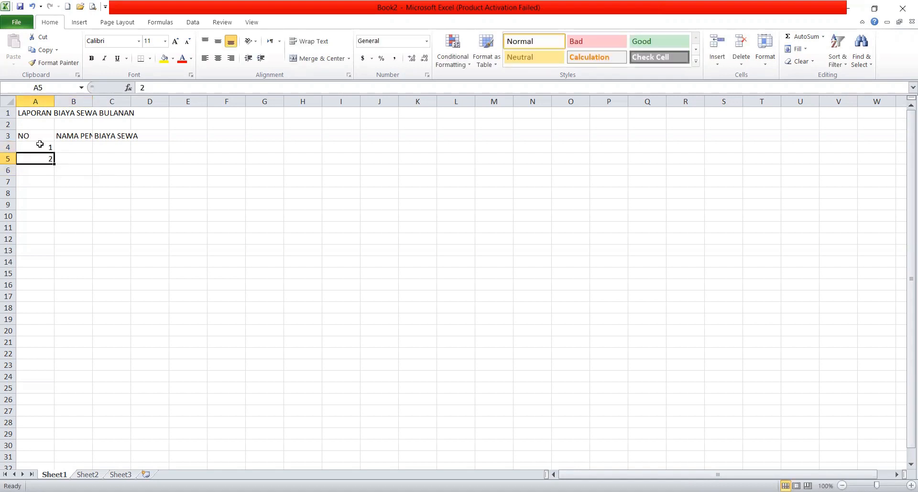
pyautogui.click(38, 148)
pyautogui.moveTo(37, 151); pyautogui.dragTo(35, 160)
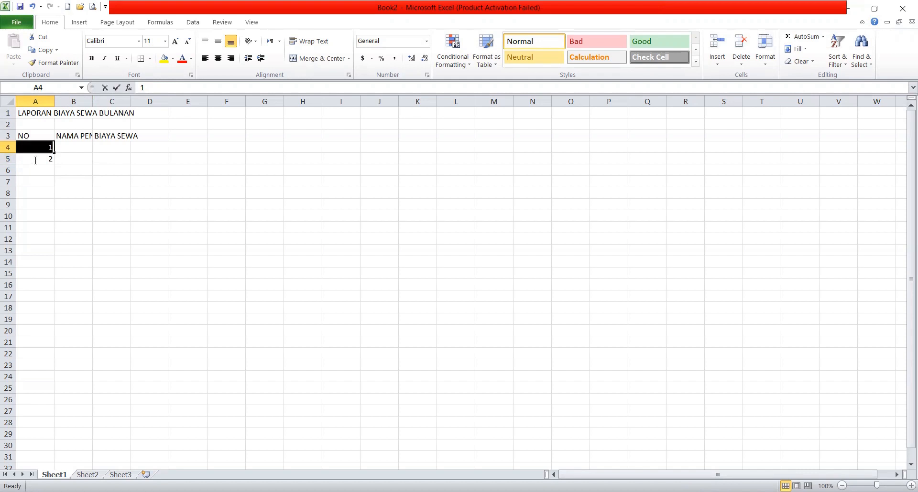
# Extend the number series in A4:A5 down to cell A9, giving row numbers 1 to 6
pyautogui.click(52, 168)
pyautogui.click(31, 145)
pyautogui.moveTo(31, 145); pyautogui.dragTo(46, 204)
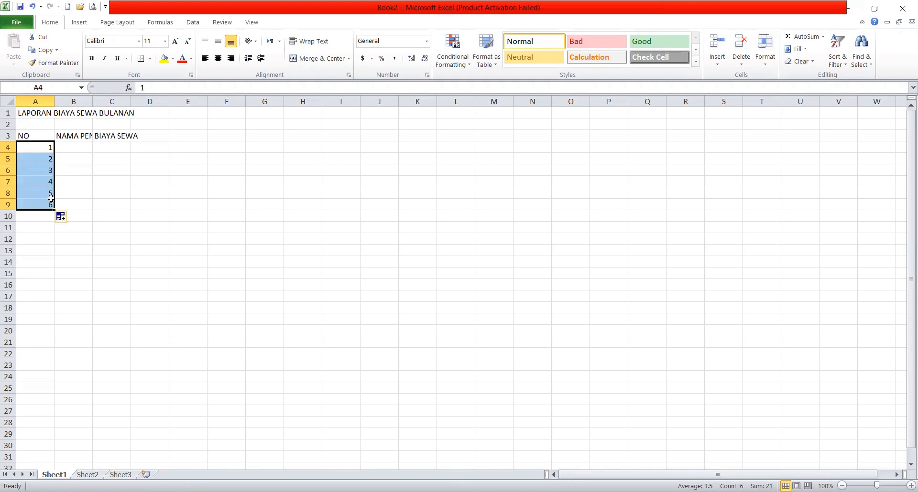
# Enter the names of the first three tenants in cells B4 to B6 under NAMA PENYEWA
pyautogui.click(72, 146)
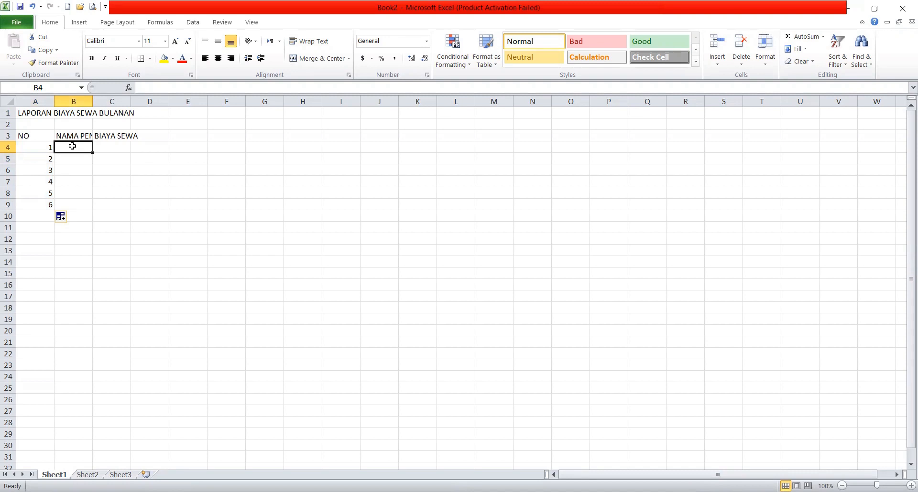
pyautogui.write('Salsa')
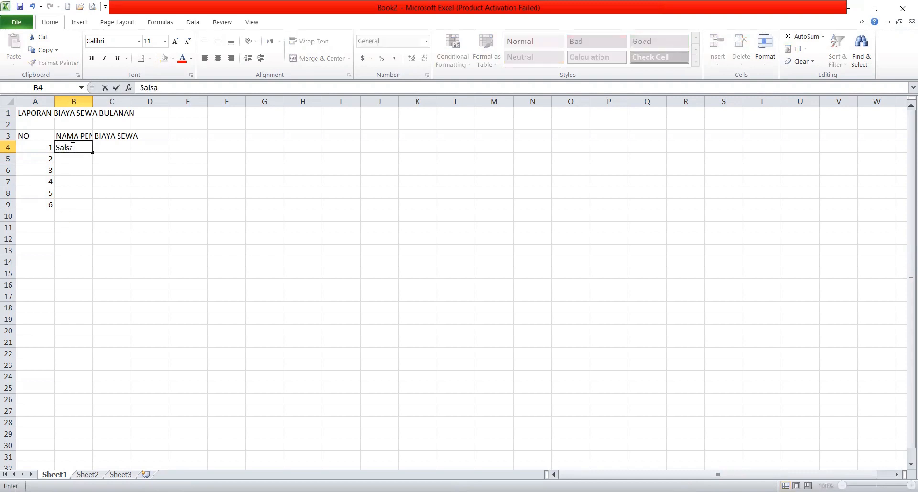
pyautogui.write('bila')
pyautogui.press('Return')
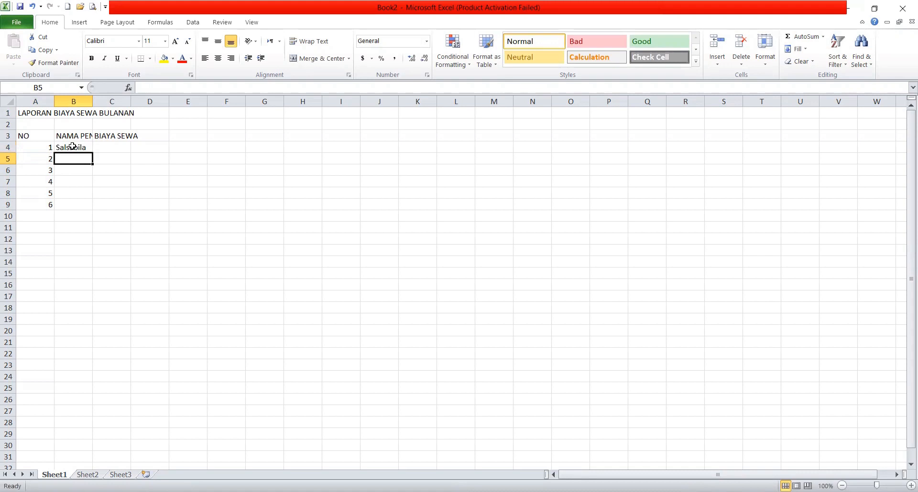
pyautogui.write('Dhiffa')
pyautogui.press('Return')
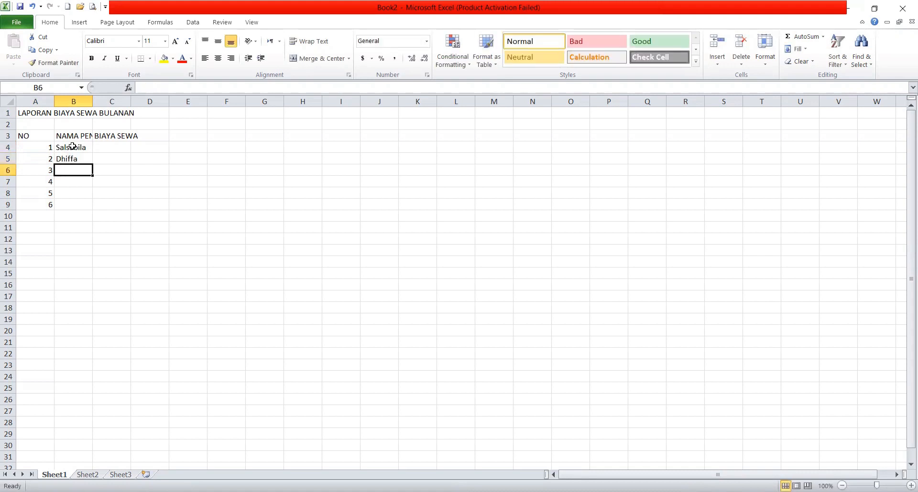
pyautogui.write('dhaffa')
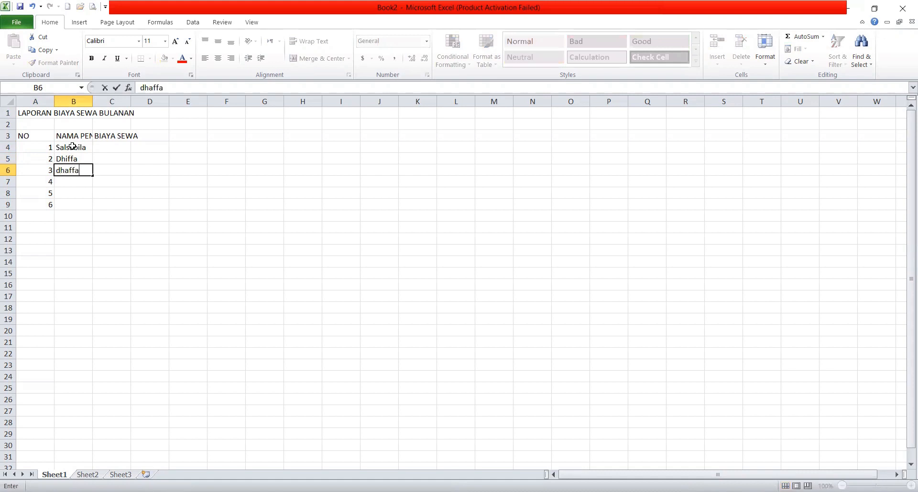
pyautogui.press('Return')
# Enter the names of the remaining three tenants in cells B7 to B9
pyautogui.write('Dheffa')
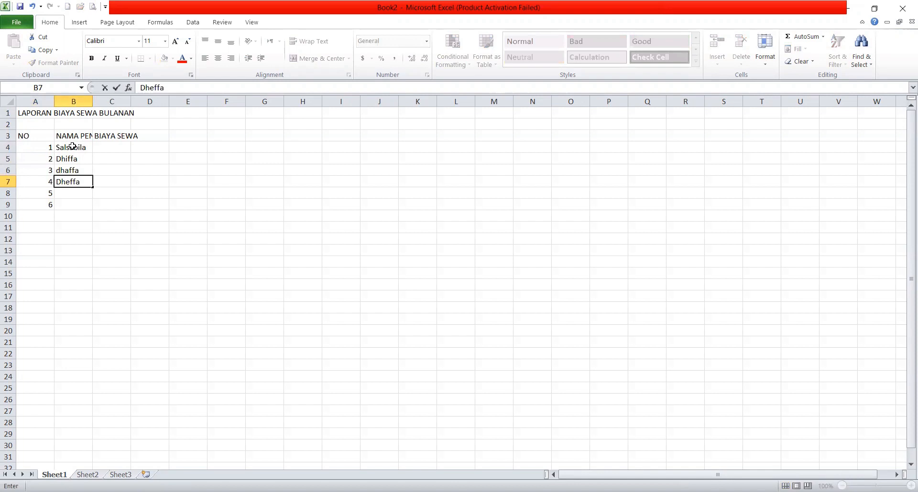
pyautogui.press('Return')
pyautogui.write('Ak')
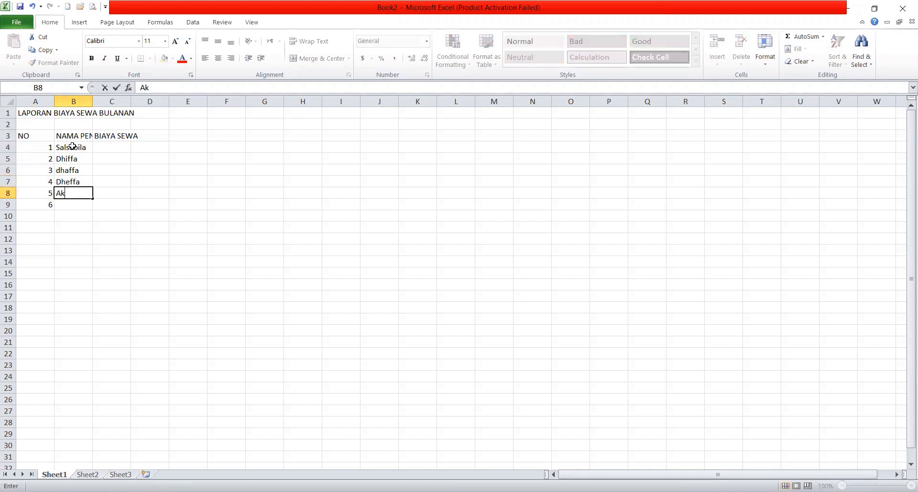
pyautogui.write('bar')
pyautogui.press('Return')
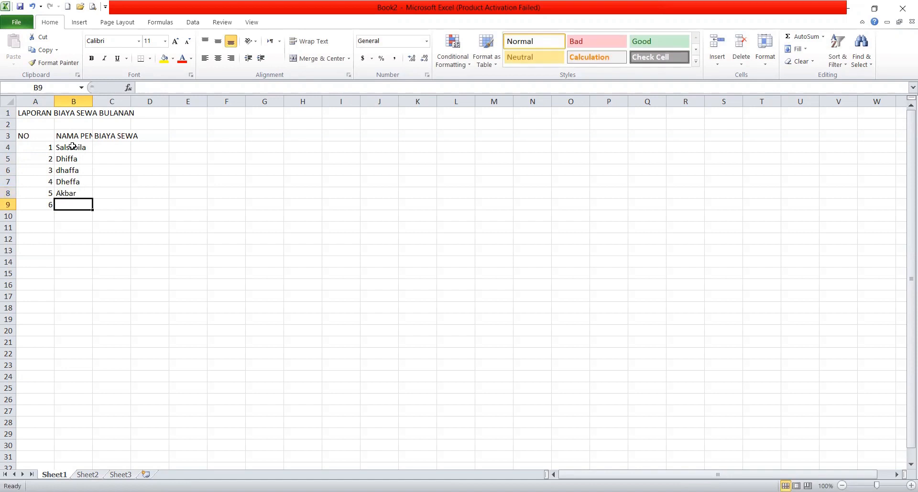
pyautogui.write('P')
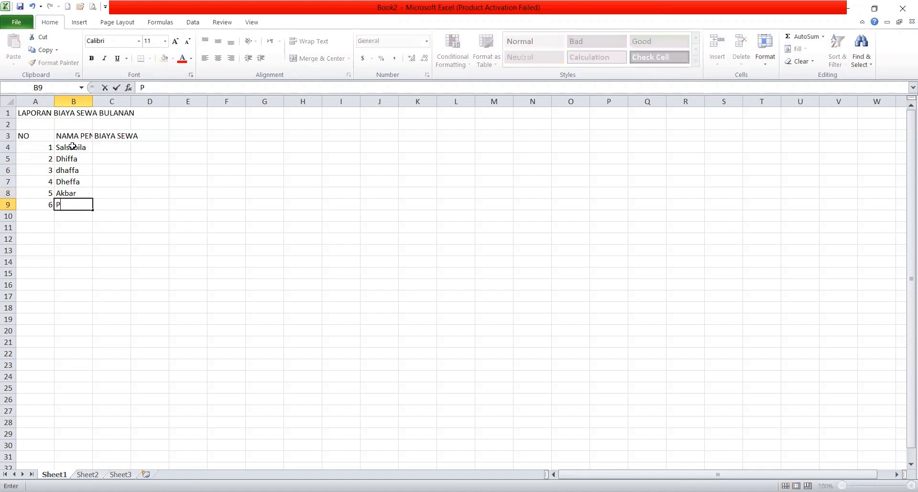
pyautogui.write('arama')
# Enter the rents 450000, 355000 and 475000 in cells C4 to C6 under BIAYA SEWA
pyautogui.click(125, 147)
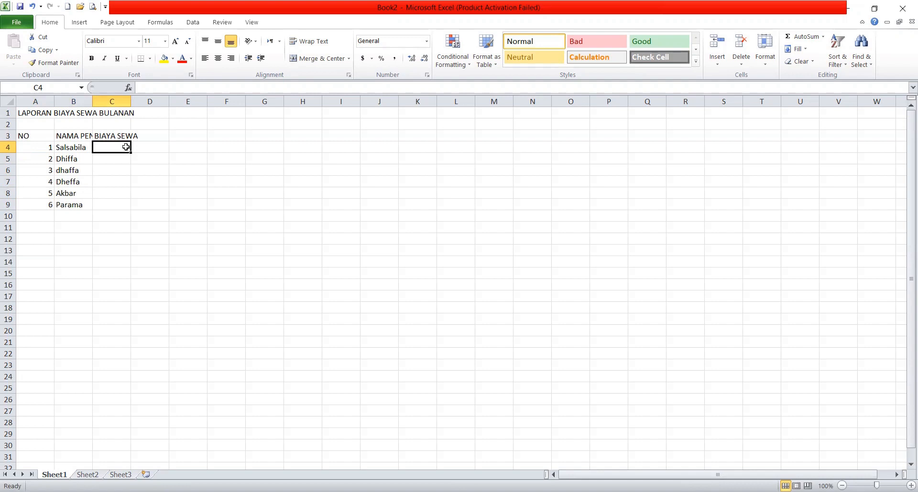
pyautogui.write('450000')
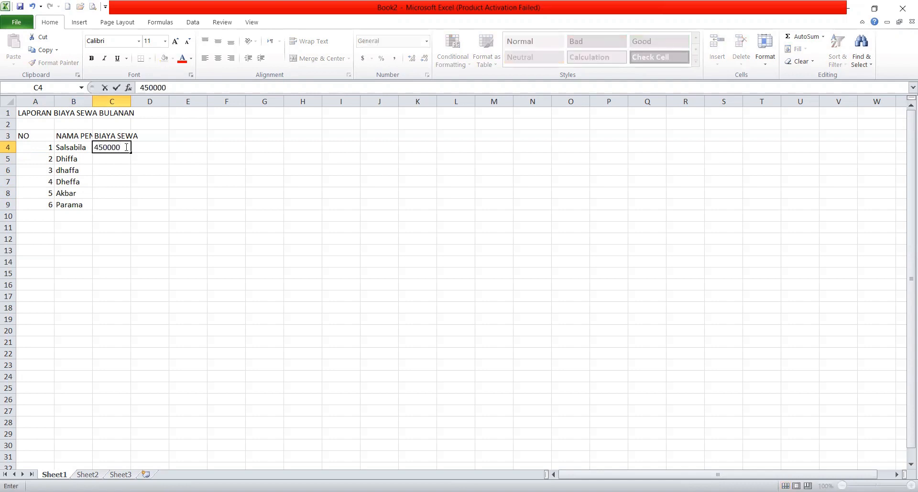
pyautogui.press('Return')
pyautogui.write('3')
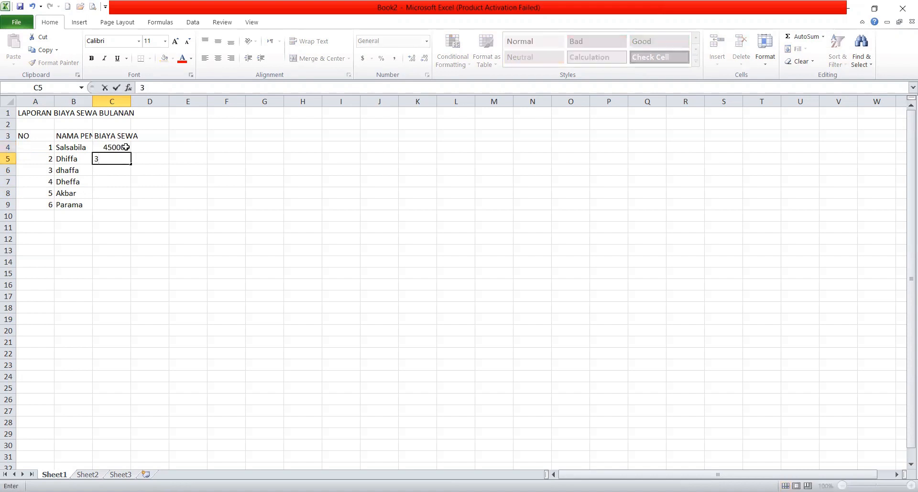
pyautogui.write('55000')
pyautogui.press('Return')
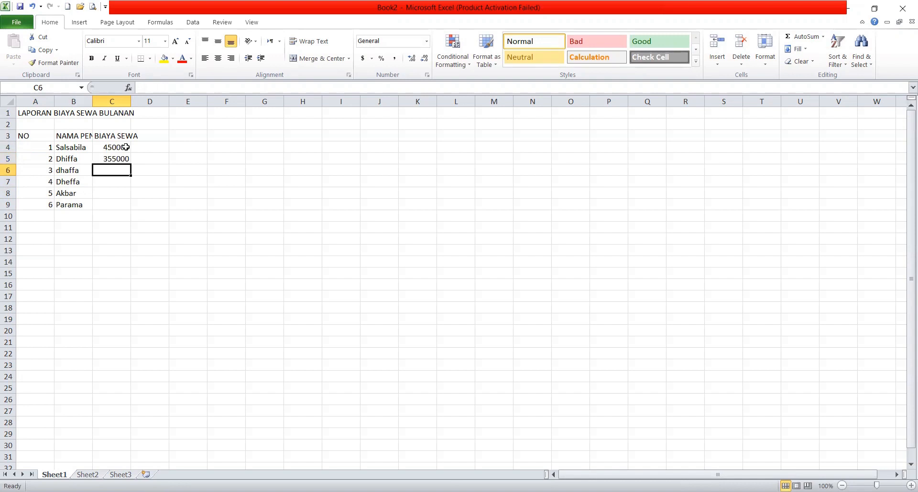
pyautogui.write('475000')
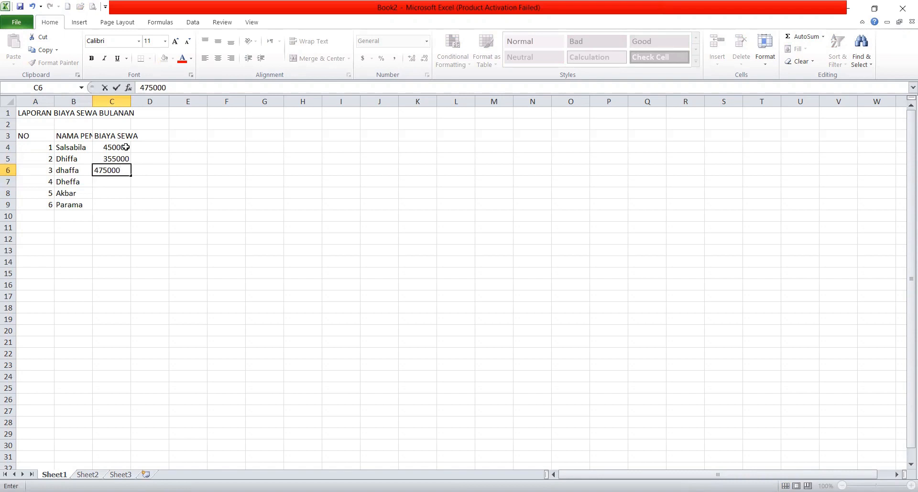
pyautogui.press('Return')
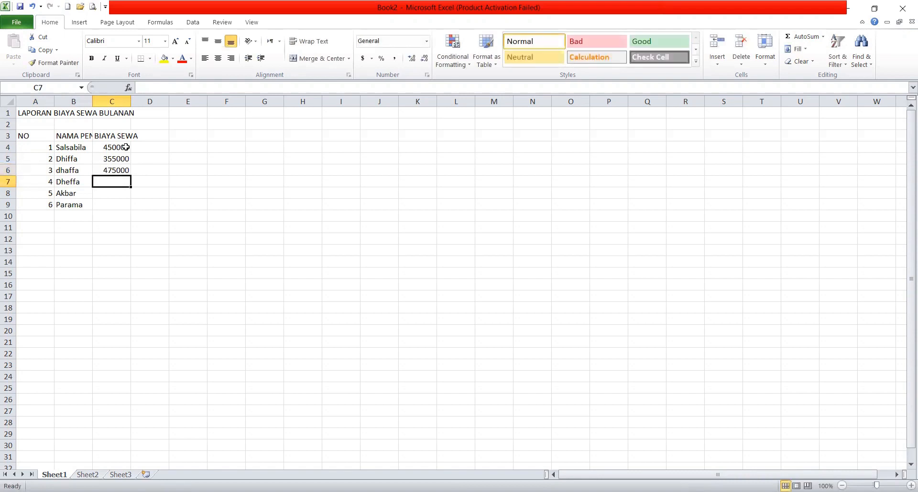
# Enter the rents 350000, 500000 and 550000 in cells C7 to C9
pyautogui.write('350')
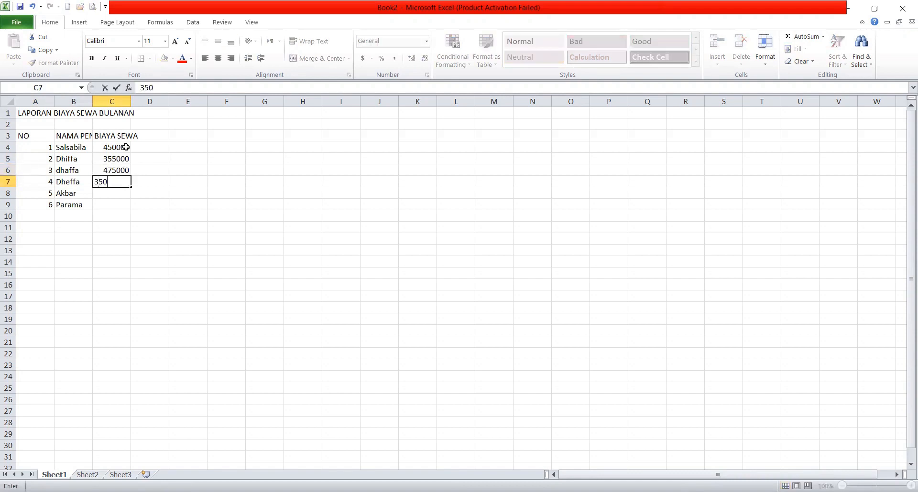
pyautogui.write('000')
pyautogui.press('Return')
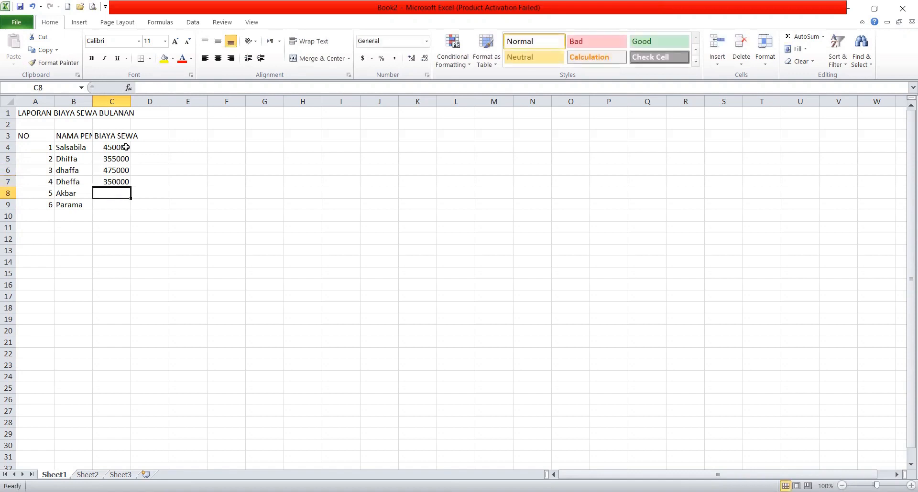
pyautogui.write('500')
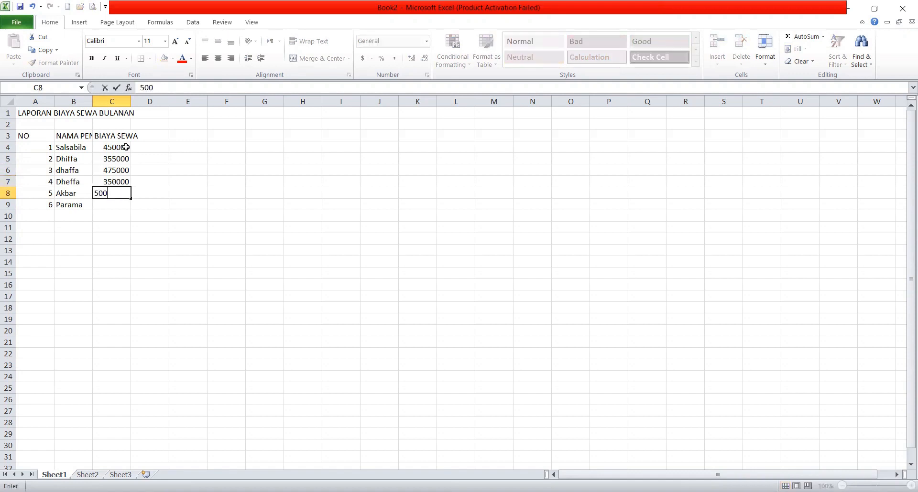
pyautogui.write('000')
pyautogui.press('Return')
pyautogui.write('550000')
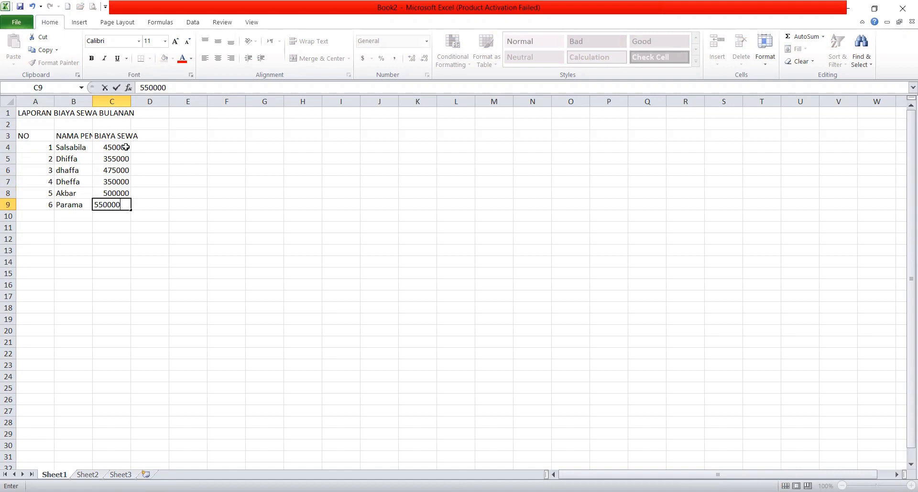
pyautogui.press('Return')
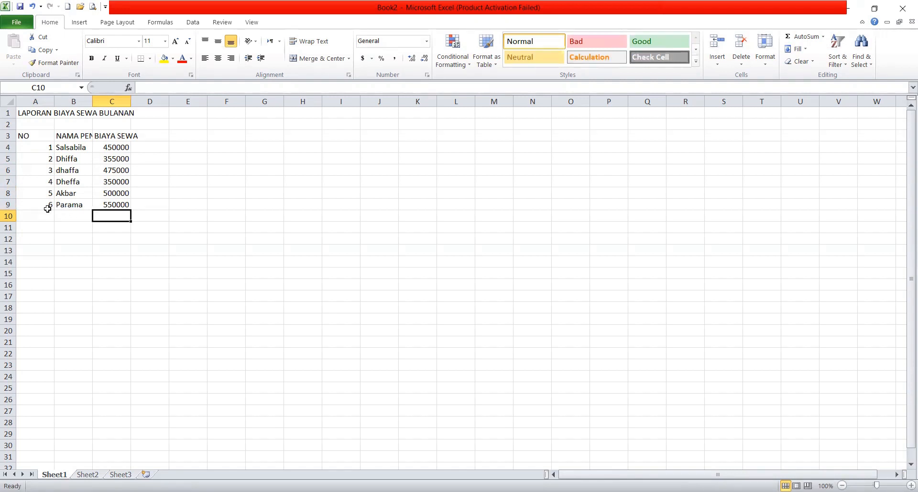
# Copy cell C9 and paste it as linked Unformatted Text into the empty rent cell of row 6 in the Word table
pyautogui.click(117, 205)
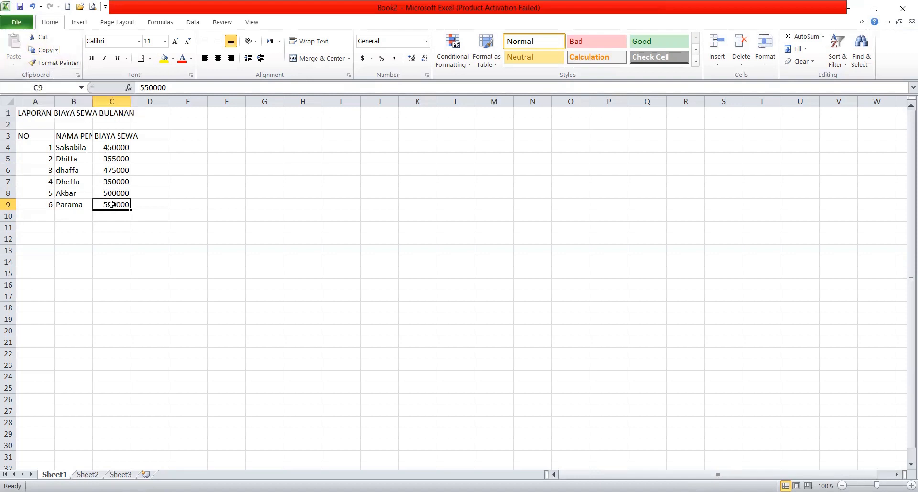
pyautogui.hotkey('ctrl', 'c')
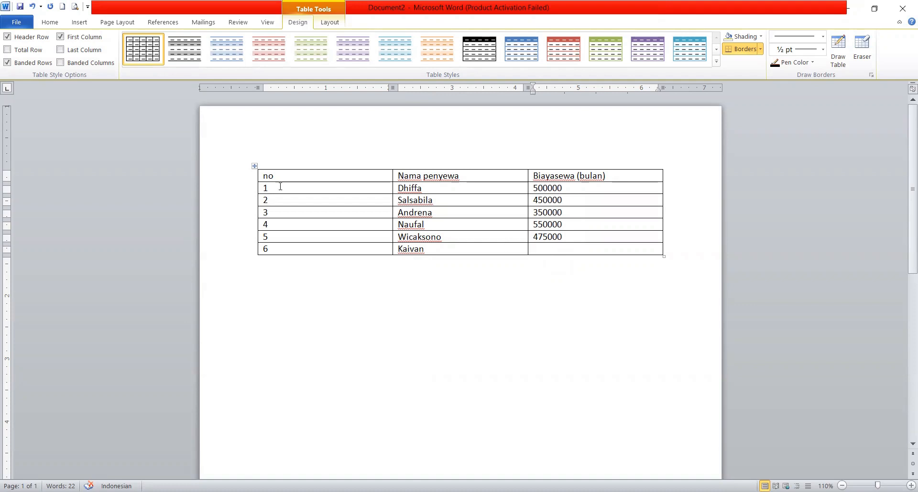
pyautogui.click(54, 24)
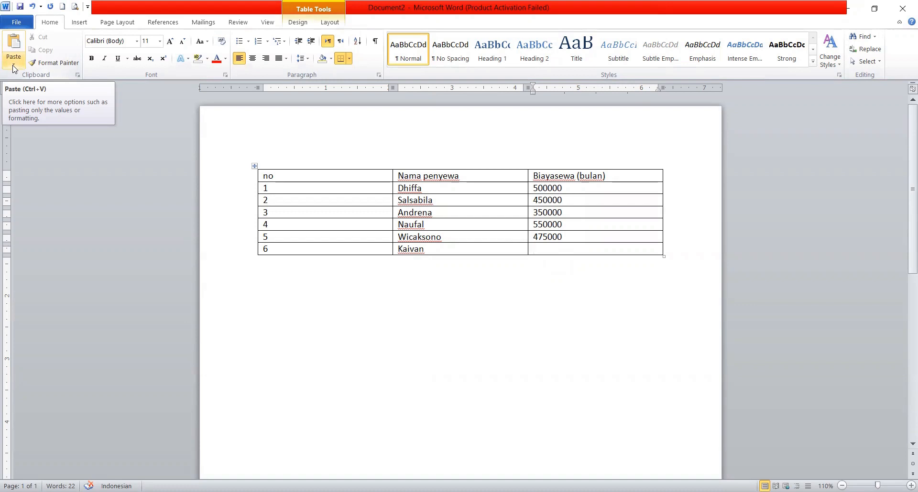
pyautogui.click(13, 67)
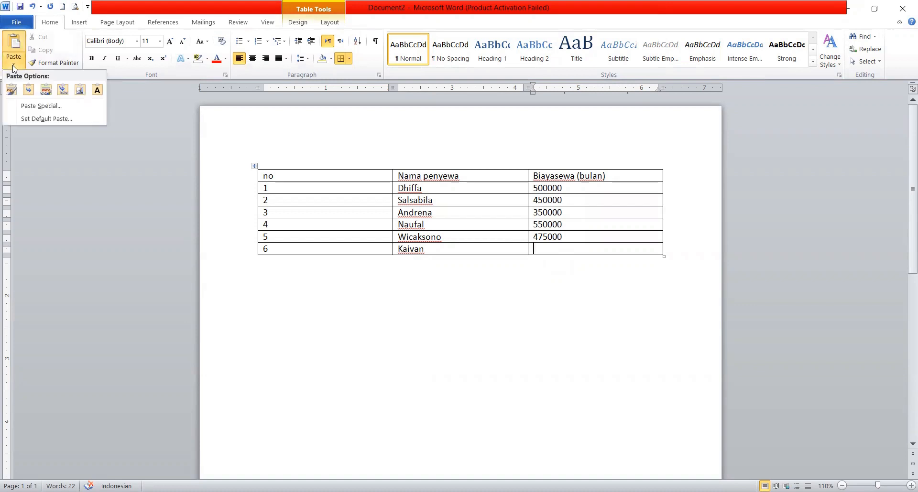
pyautogui.click(41, 106)
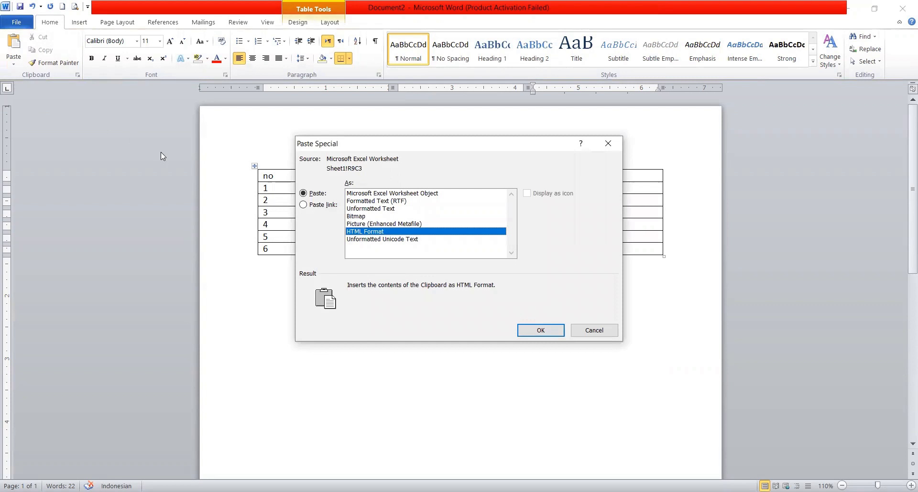
pyautogui.click(314, 206)
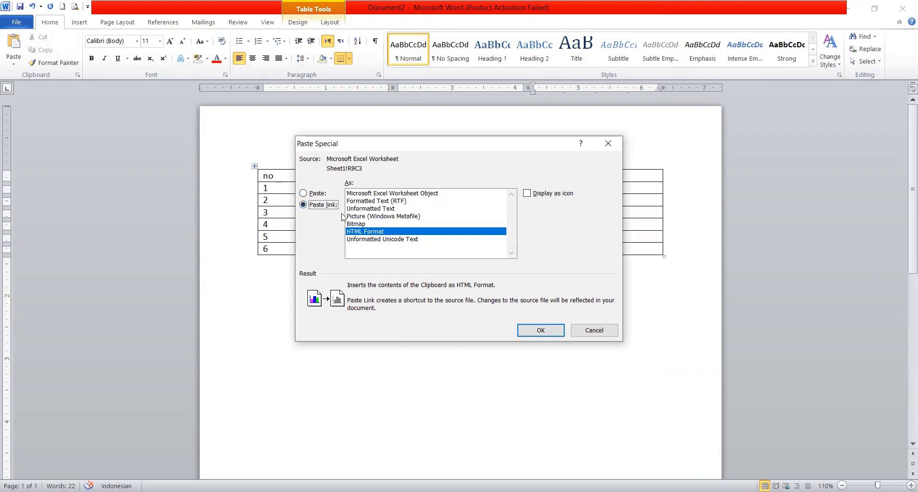
pyautogui.click(365, 209)
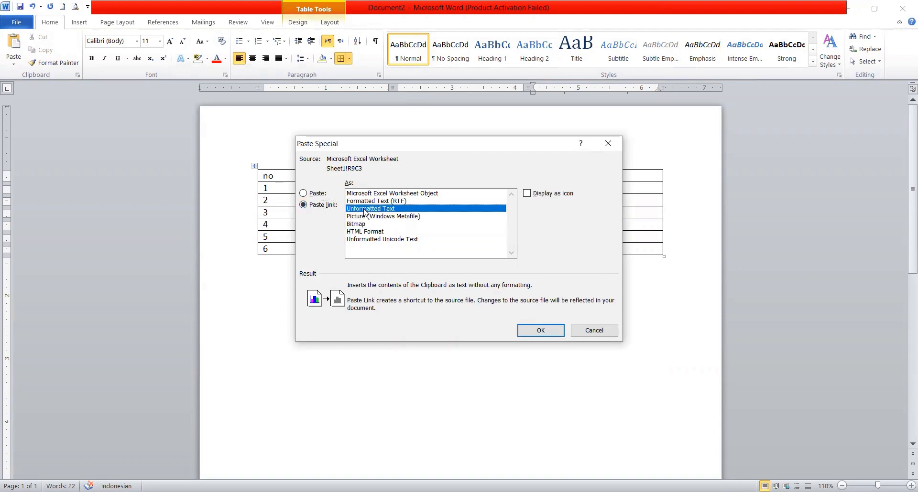
pyautogui.click(541, 330)
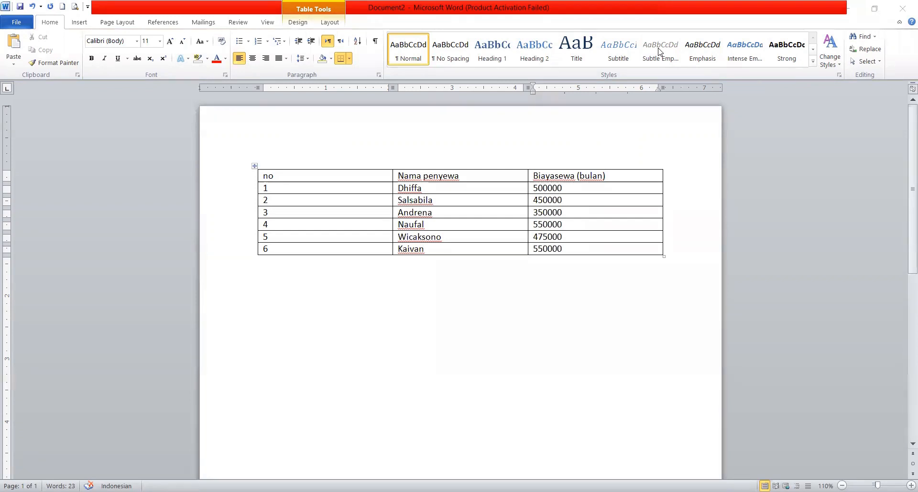
# Switch back to the Excel worksheet and change the rent in cell C9 to 525000
pyautogui.hotkey('alt', 'Tab')
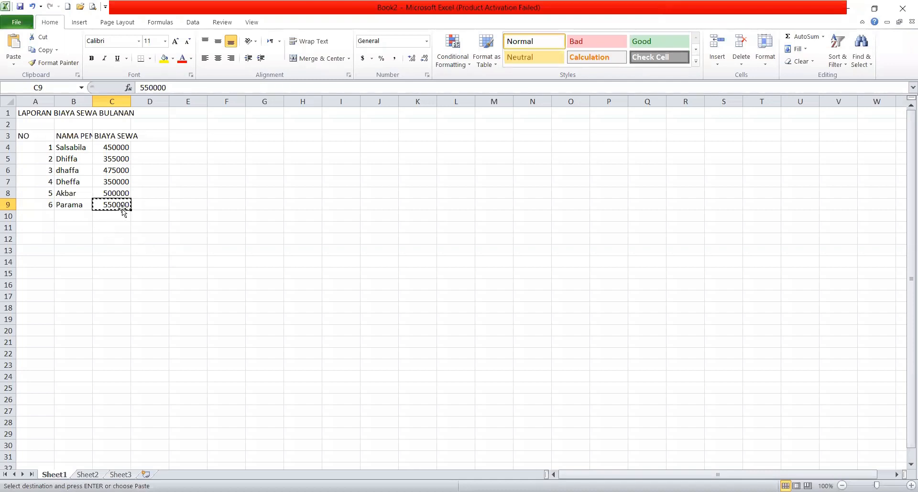
pyautogui.write('5')
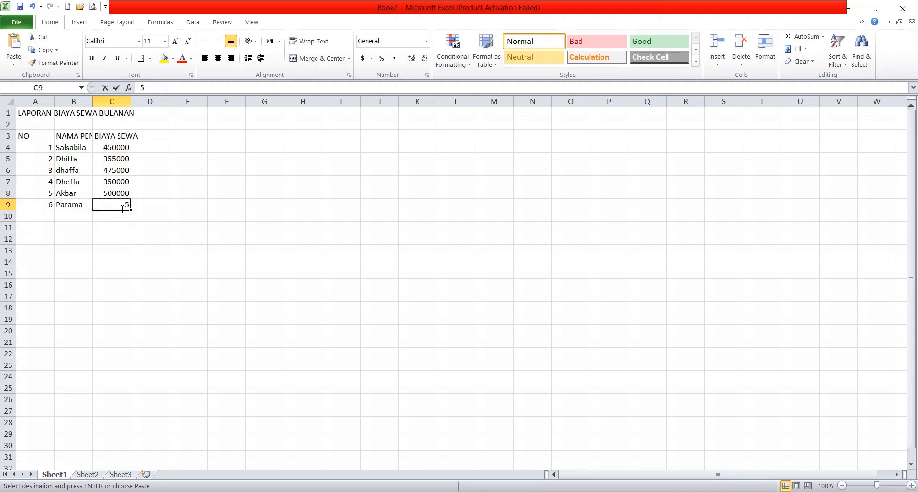
pyautogui.write('25')
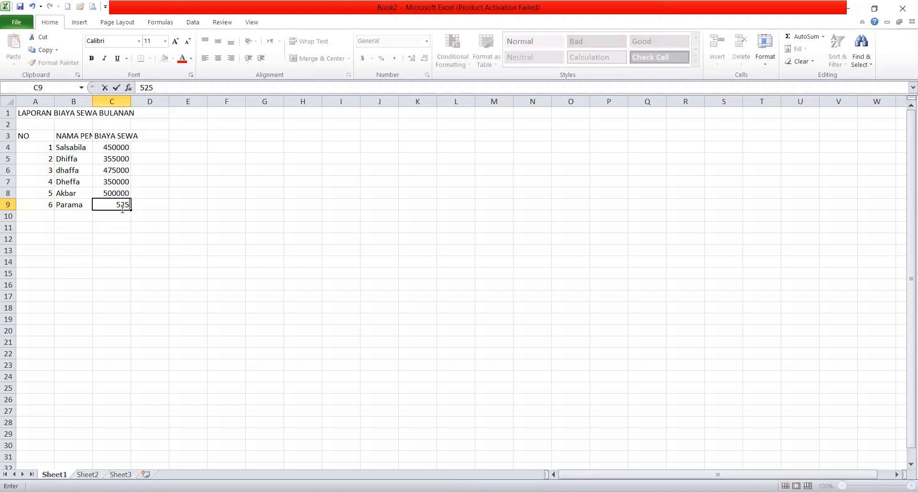
pyautogui.write('000')
pyautogui.press('Return')
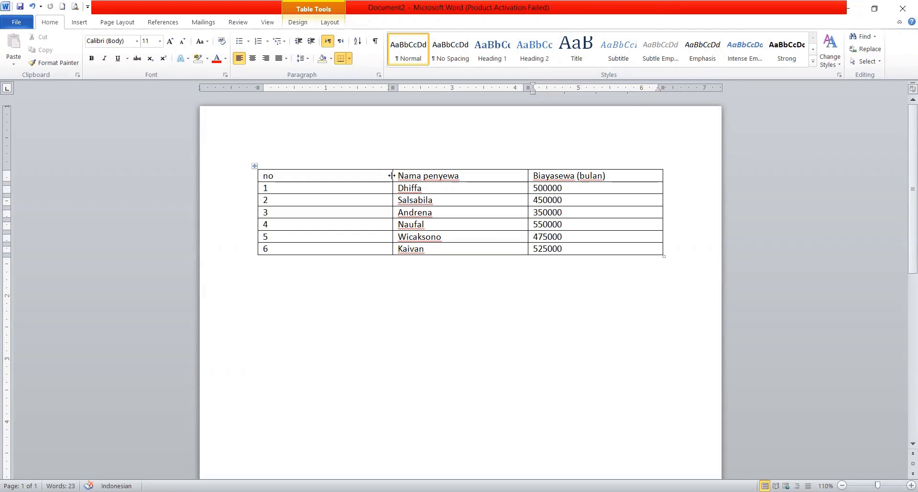
# Narrow all three columns of the Word tenant table to roughly fit their contents
pyautogui.moveTo(392, 175); pyautogui.dragTo(288, 192)
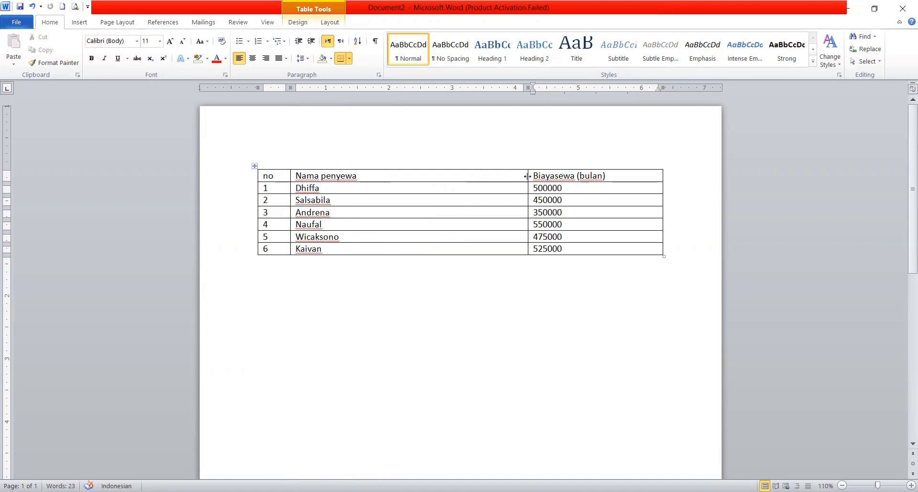
pyautogui.moveTo(528, 175); pyautogui.dragTo(372, 188)
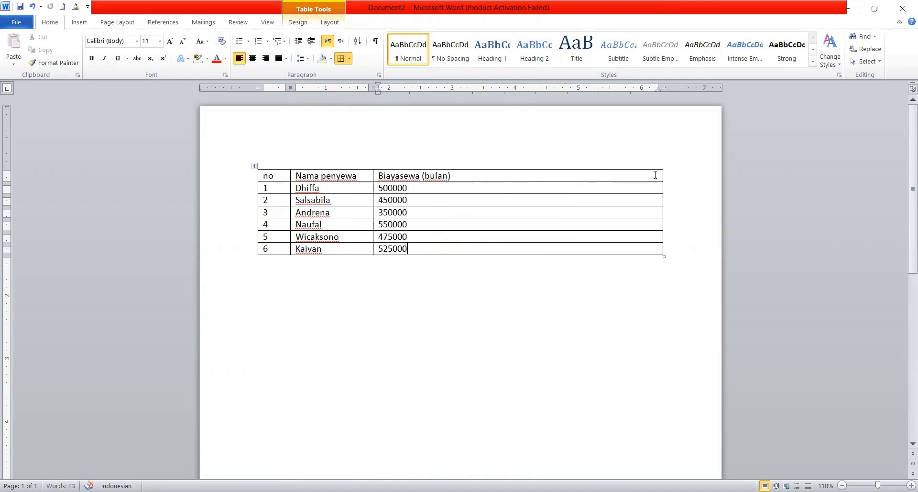
pyautogui.moveTo(662, 174); pyautogui.dragTo(467, 190)
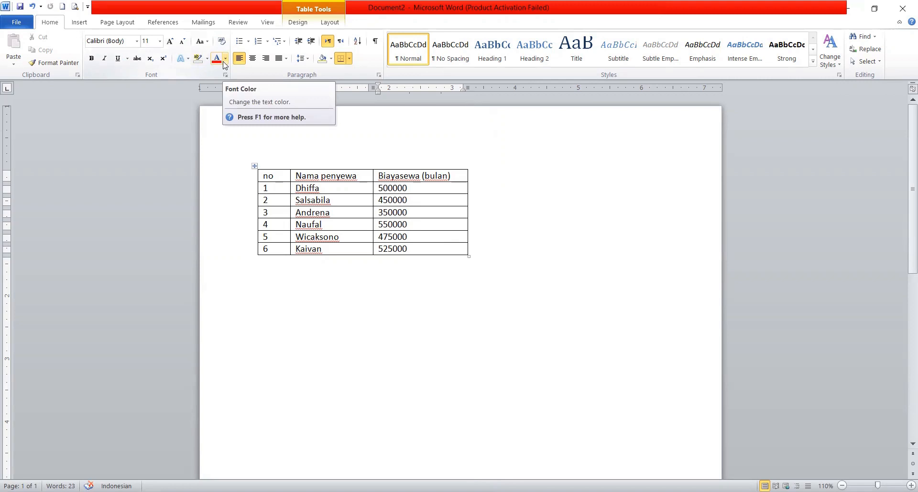
# Shade the header row of the Word tenant table with a light blue theme colour
pyautogui.click(248, 180)
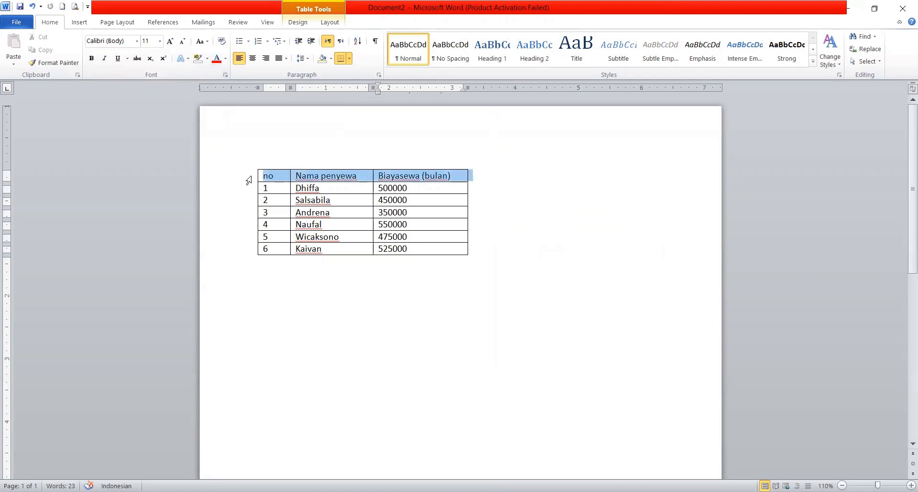
pyautogui.click(330, 58)
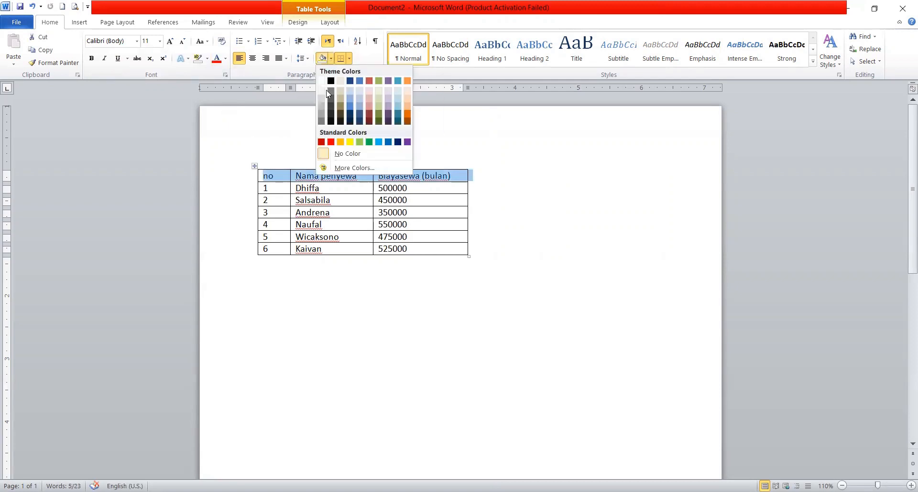
pyautogui.click(350, 99)
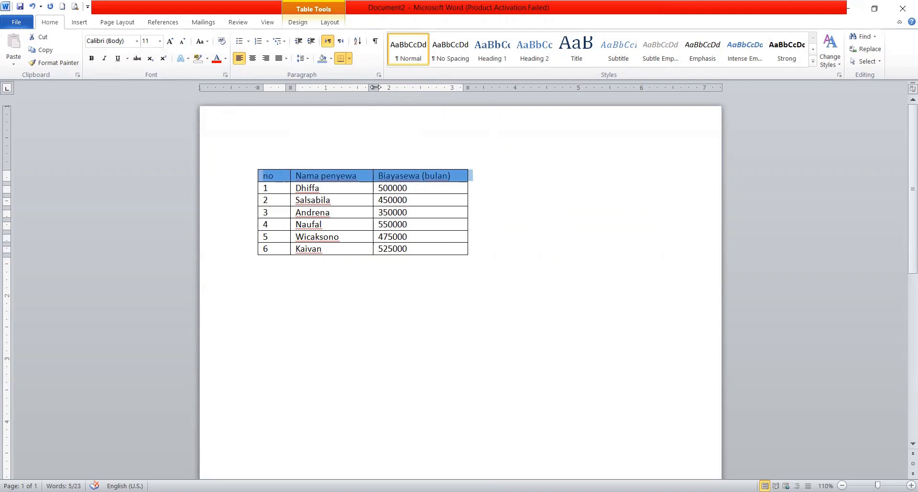
pyautogui.click(350, 59)
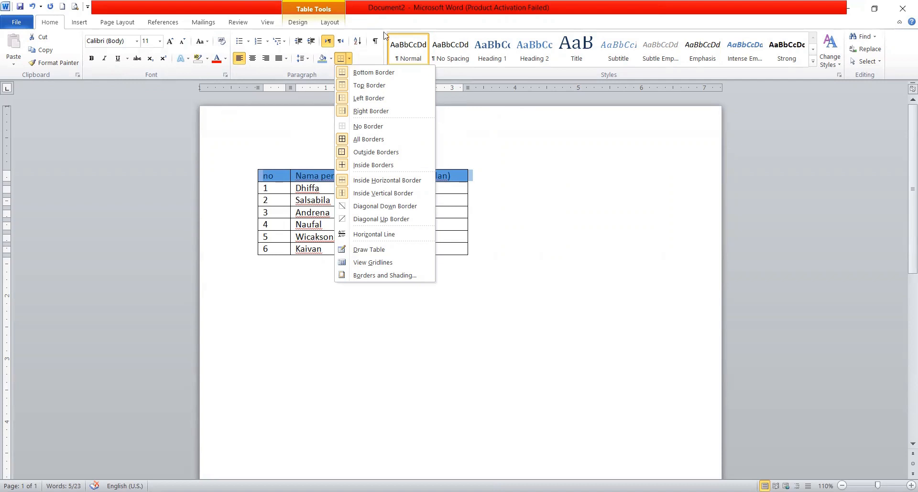
pyautogui.click(329, 23)
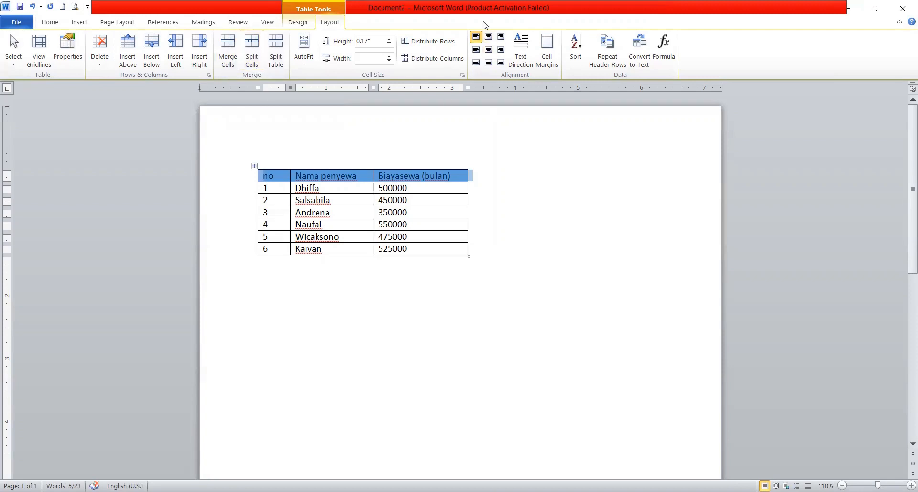
# Switch to the Excel worksheet and enter the column heading POTONGAN in cell D3
pyautogui.hotkey('alt', 'Tab')
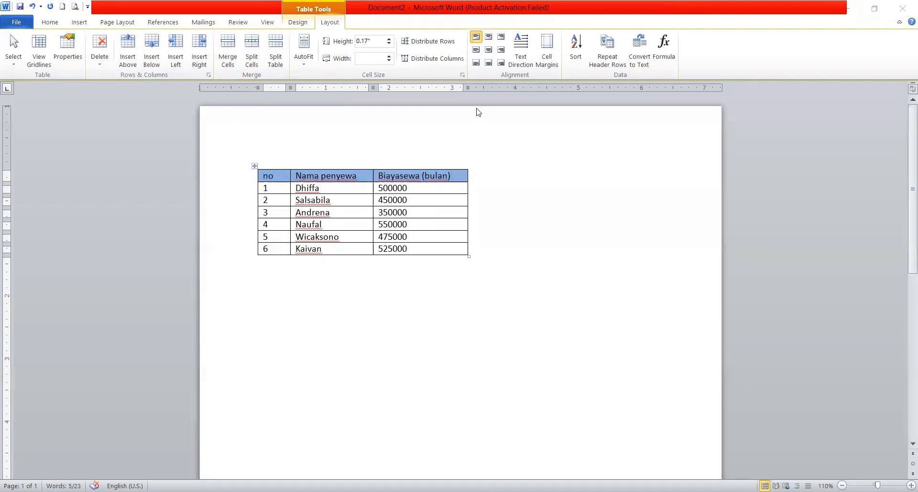
pyautogui.hotkey('alt', 'Tab')
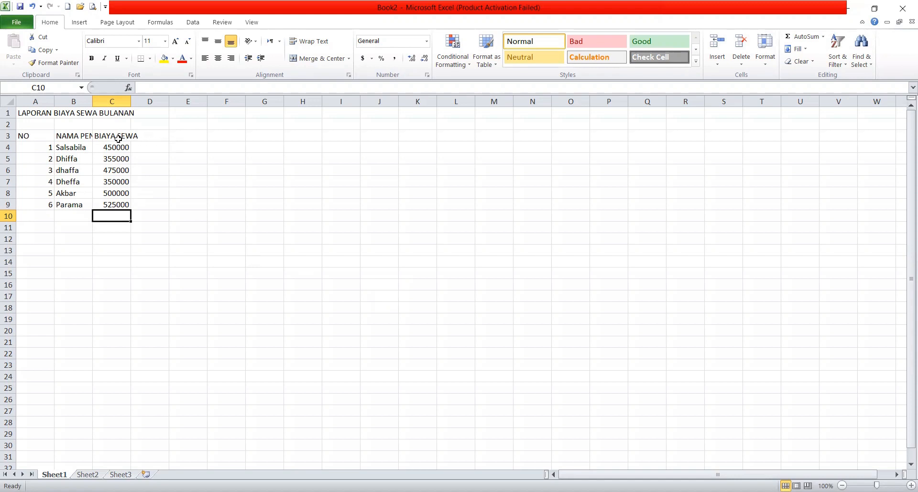
pyautogui.click(152, 138)
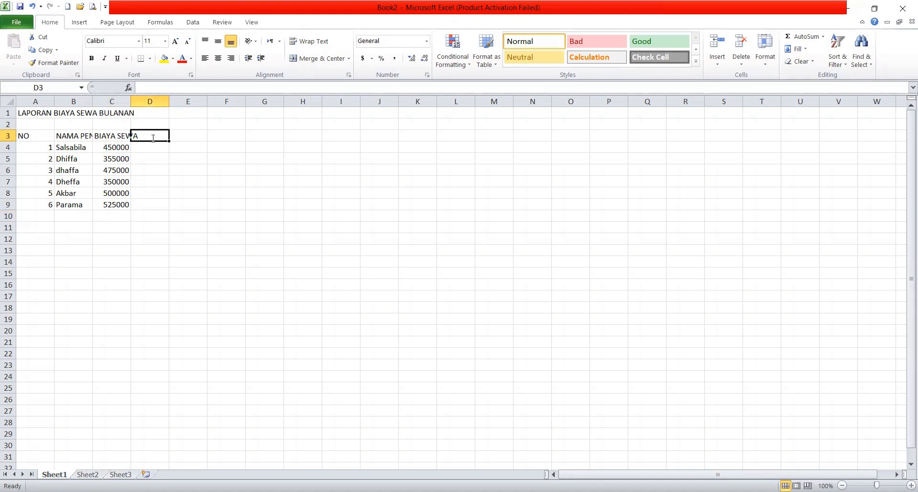
pyautogui.write('po')
pyautogui.press('BackSpace')
pyautogui.press('BackSpace')
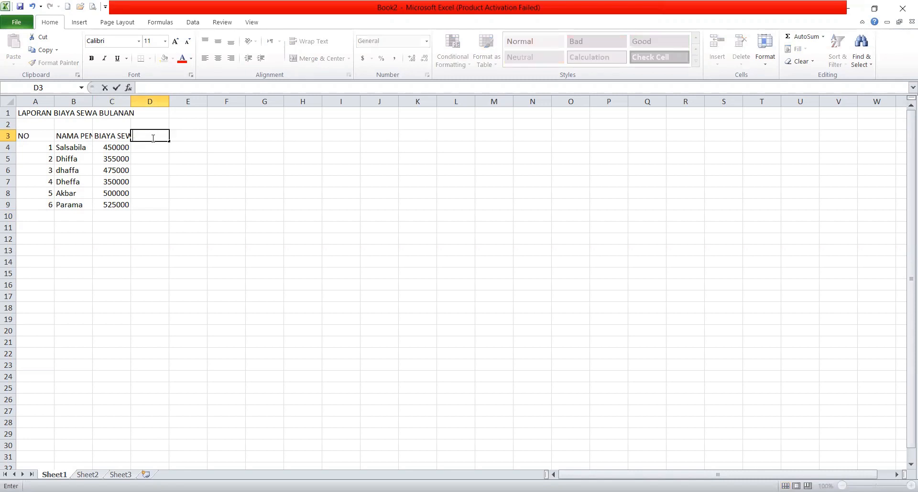
pyautogui.write('POTONGAN')
pyautogui.press('Return')
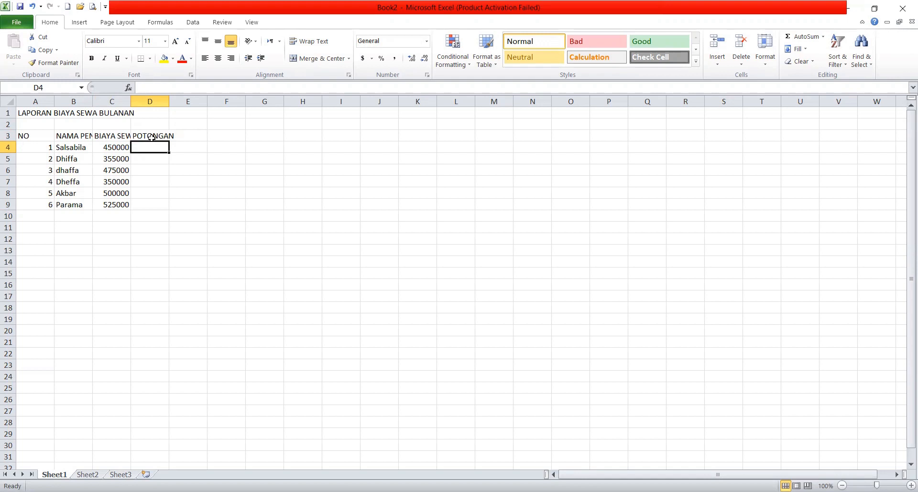
# Enter the deductions 125000, 100000 and 130000 in cells D4 to D6
pyautogui.write('12')
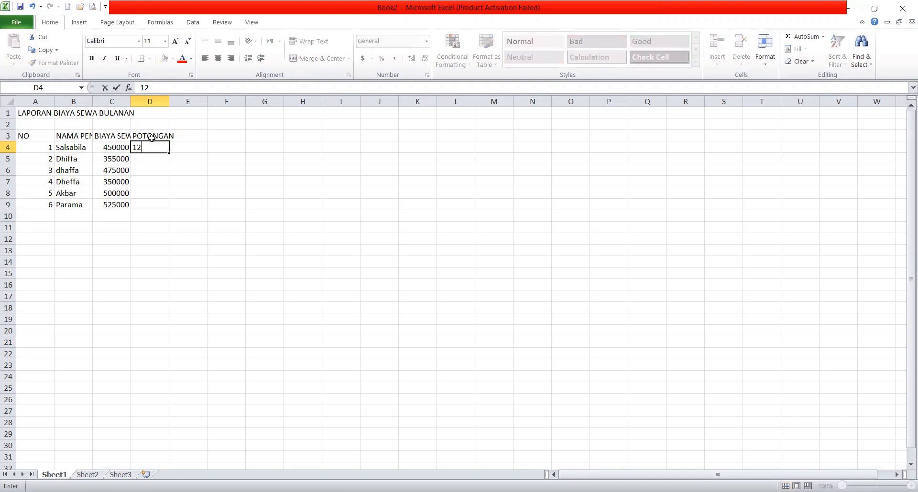
pyautogui.write('5000')
pyautogui.press('Return')
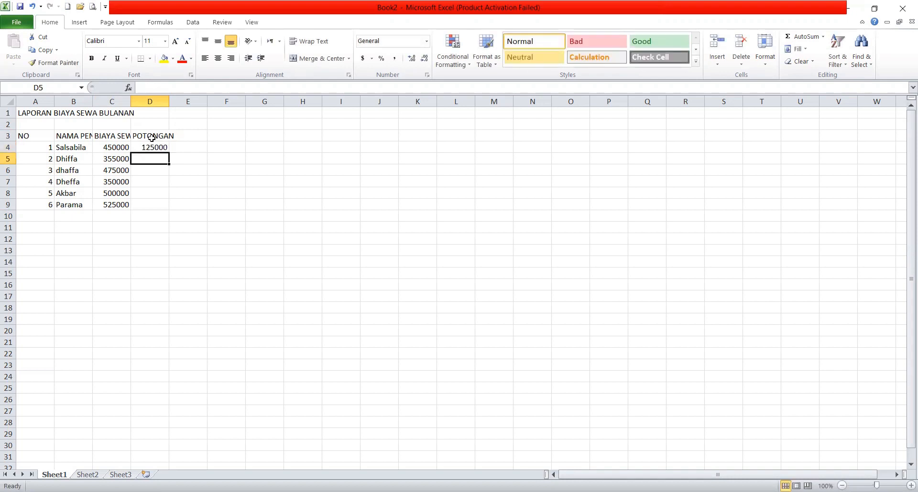
pyautogui.write('100000')
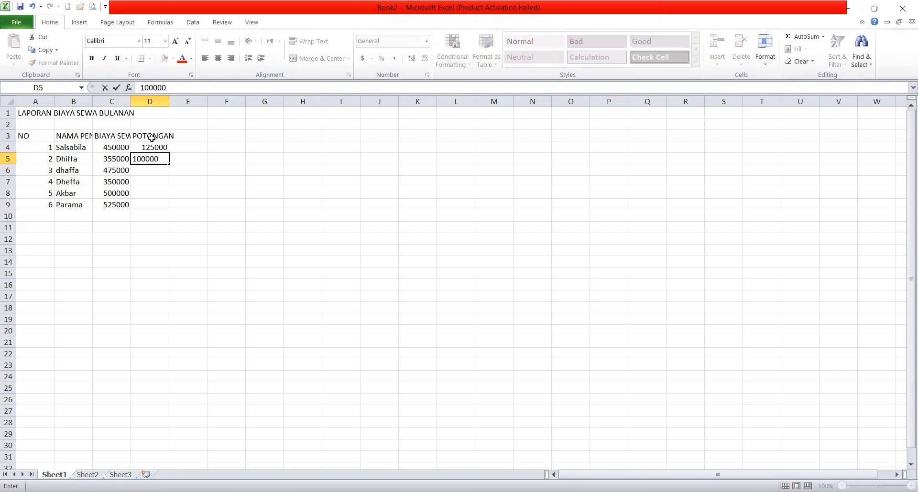
pyautogui.press('Return')
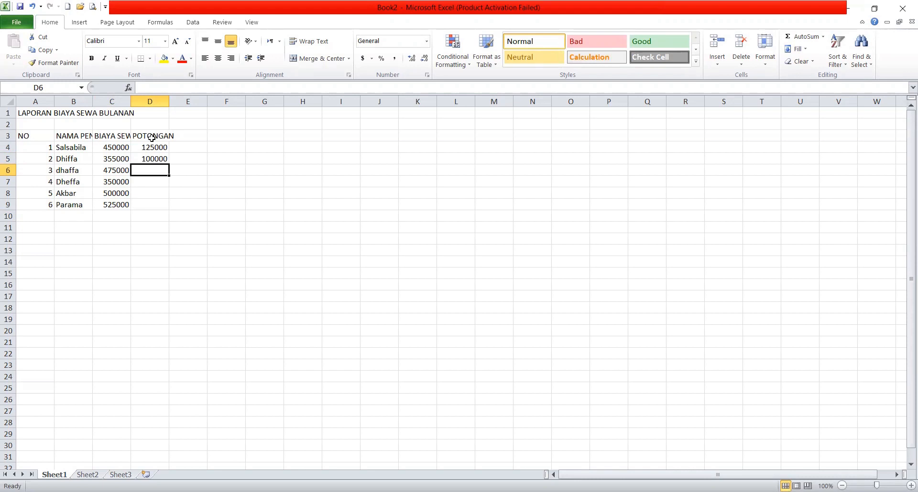
pyautogui.write('130000')
pyautogui.press('Return')
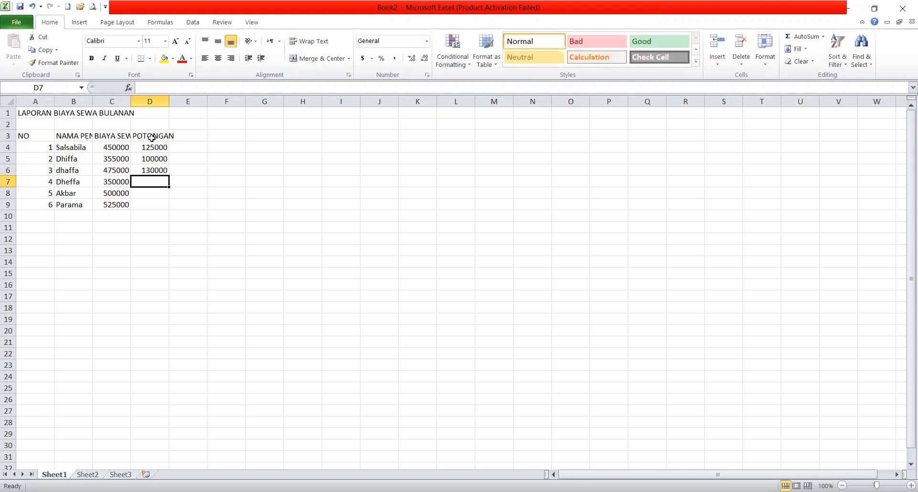
# Enter the deductions 950000, 140000 and 150000 in cells D7 to D9
pyautogui.write('9')
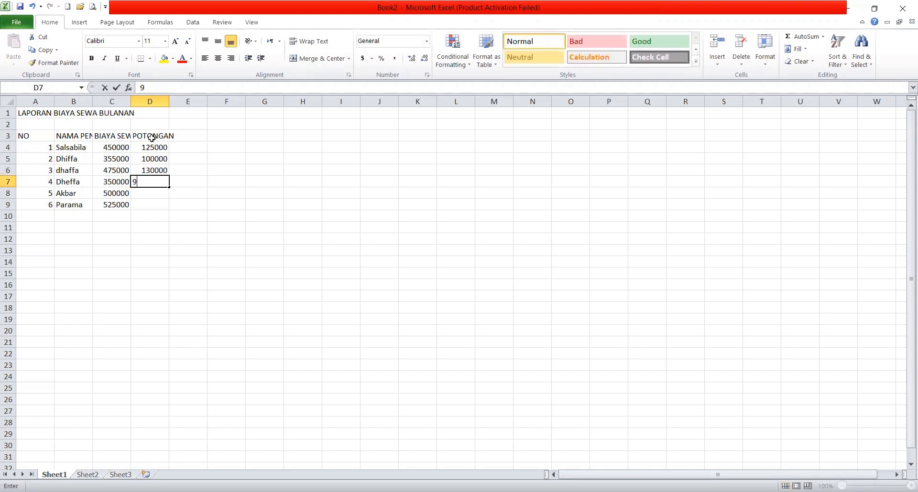
pyautogui.write('500')
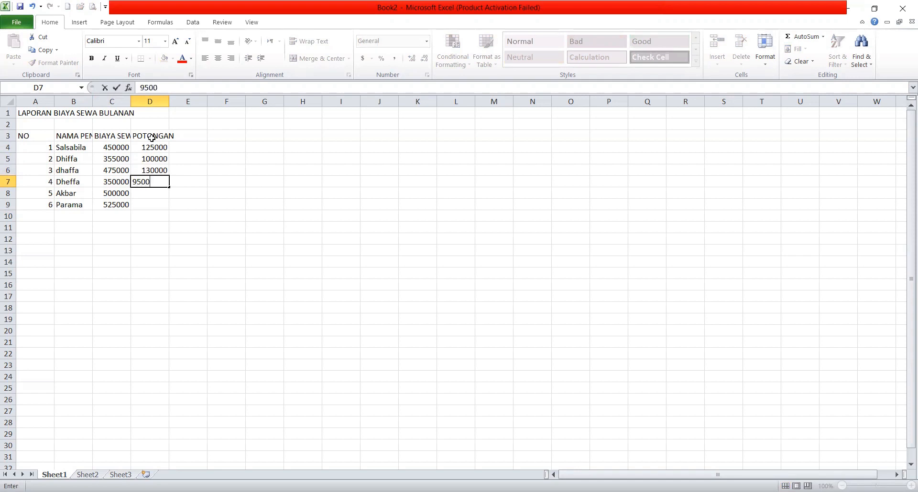
pyautogui.write('00')
pyautogui.press('Return')
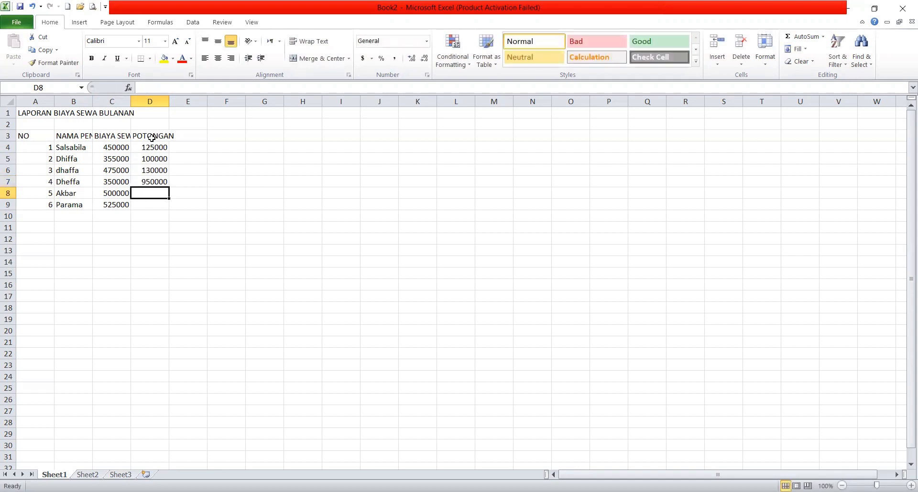
pyautogui.write('140000')
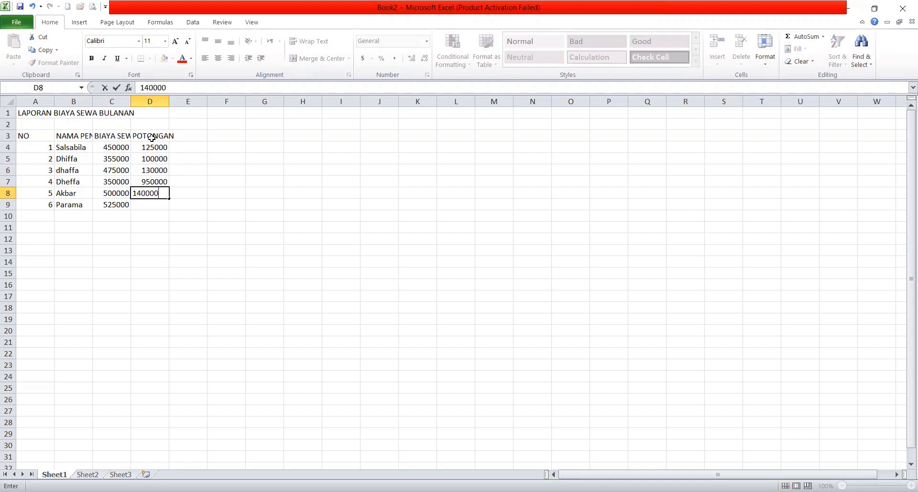
pyautogui.press('Return')
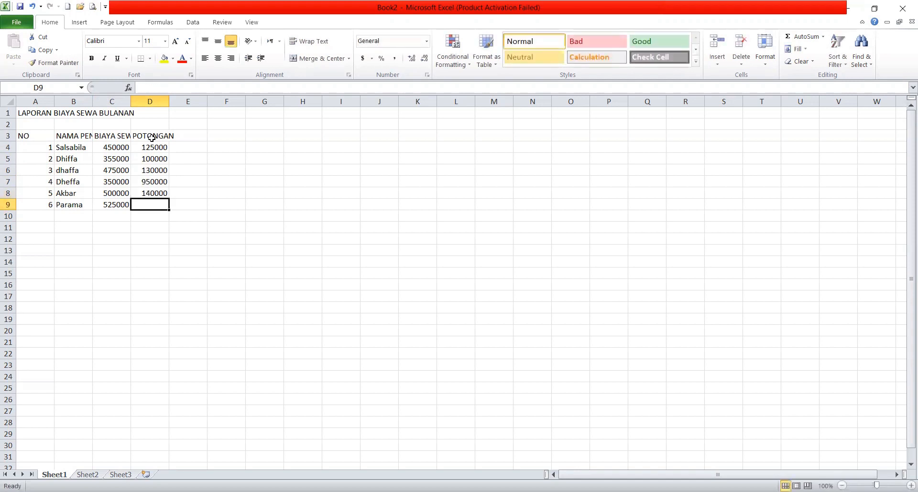
pyautogui.write('150000')
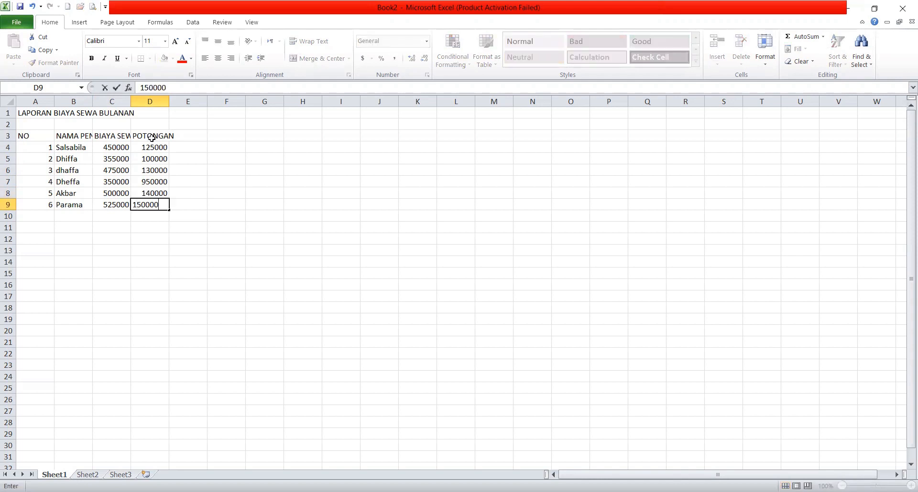
pyautogui.press('Return')
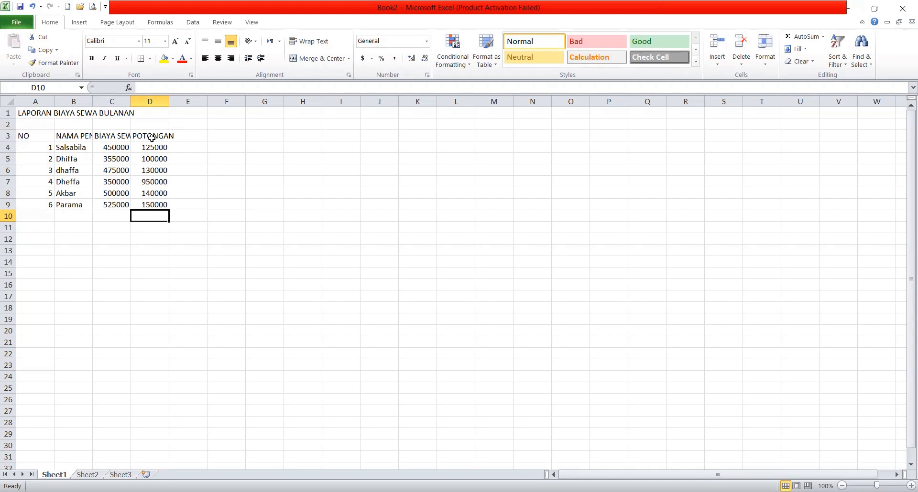
# Correct the deduction in cell D7 to 95000
pyautogui.click(161, 185)
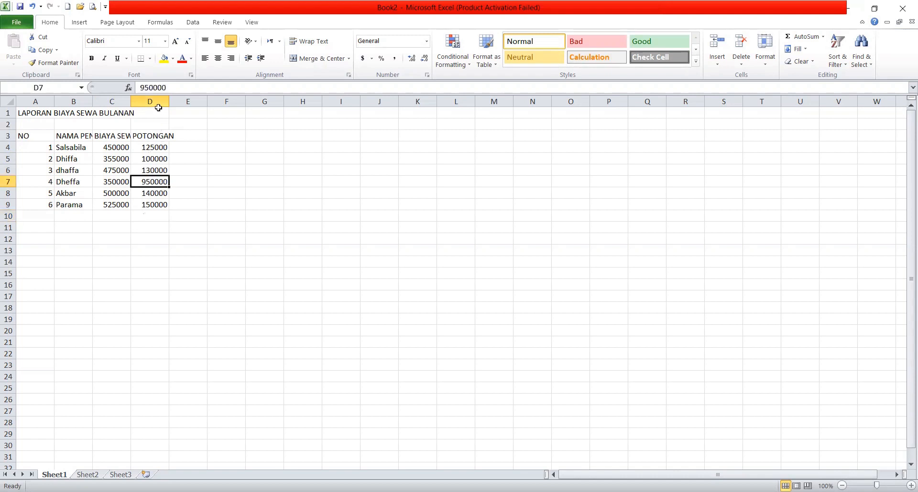
pyautogui.click(171, 89)
pyautogui.press('BackSpace')
pyautogui.press('Return')
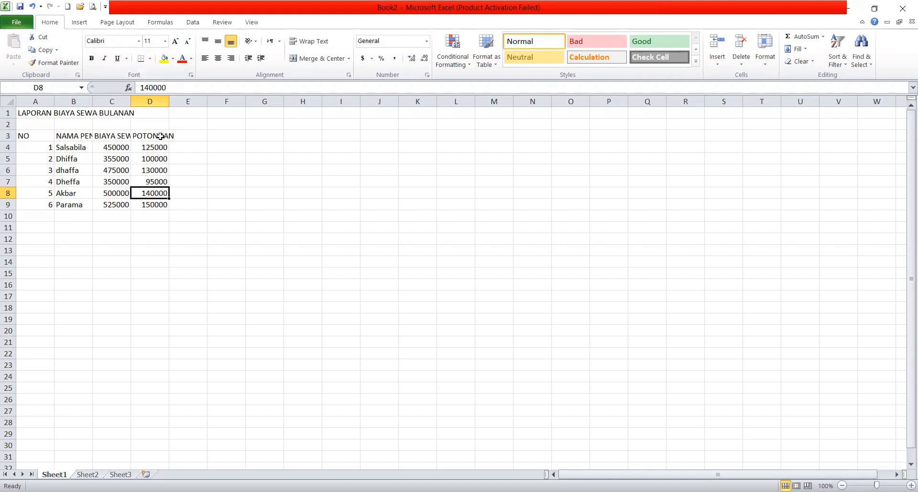
# Insert a 2-D clustered column chart from the names, rents and deductions in cells B4 to D9
pyautogui.click(71, 147)
pyautogui.moveTo(72, 147); pyautogui.dragTo(148, 208)
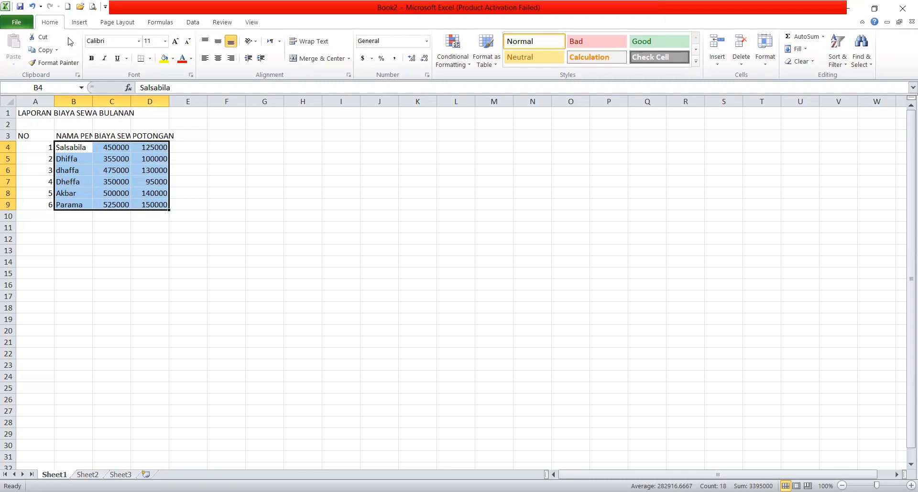
pyautogui.click(78, 23)
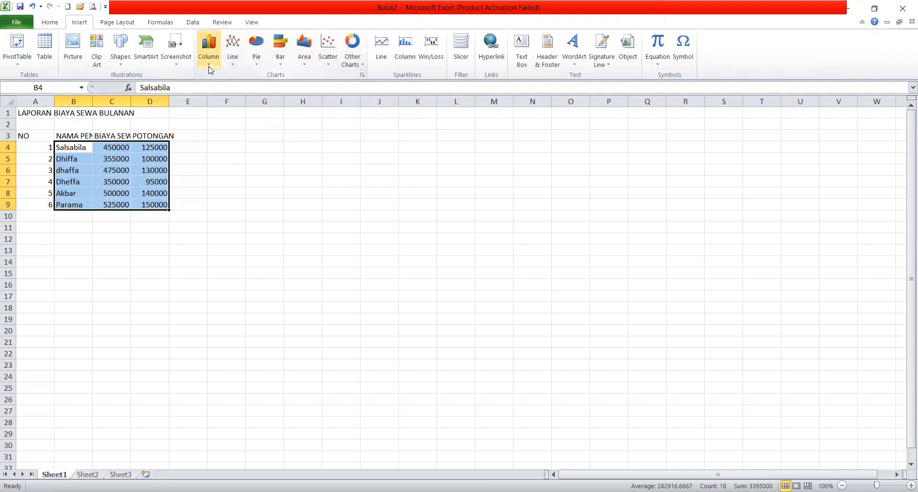
pyautogui.click(209, 53)
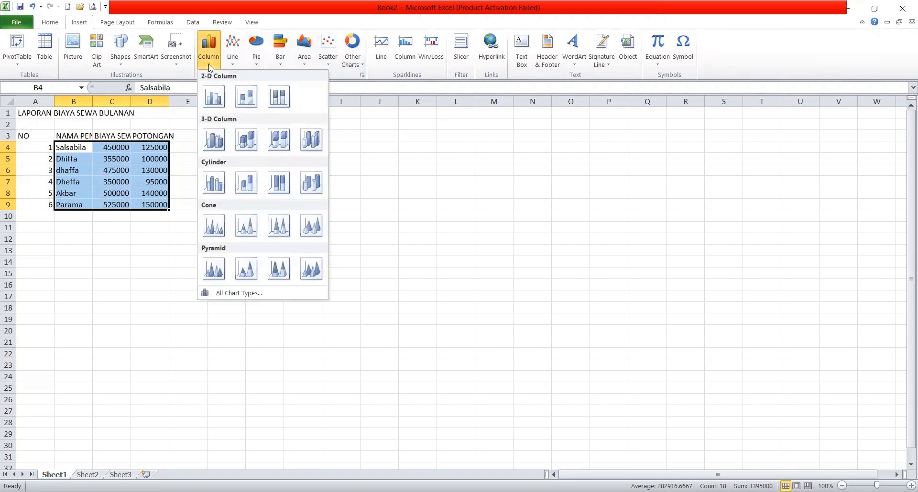
pyautogui.click(235, 65)
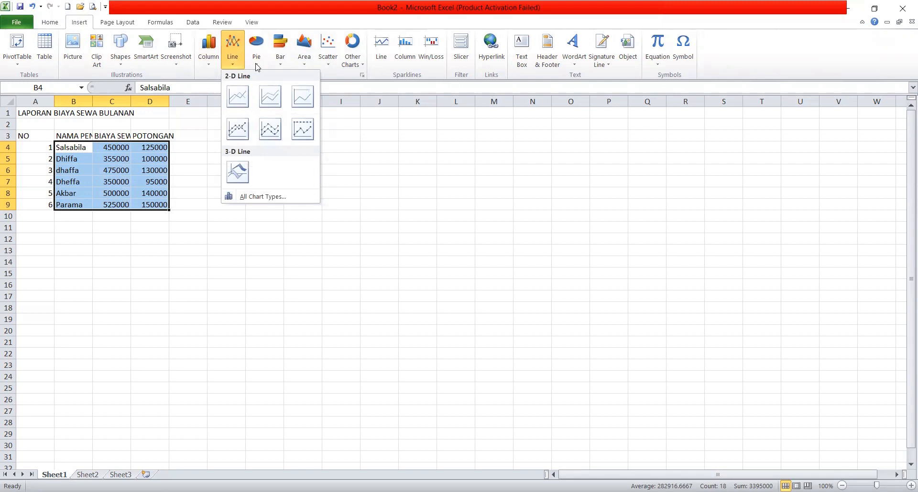
pyautogui.click(257, 66)
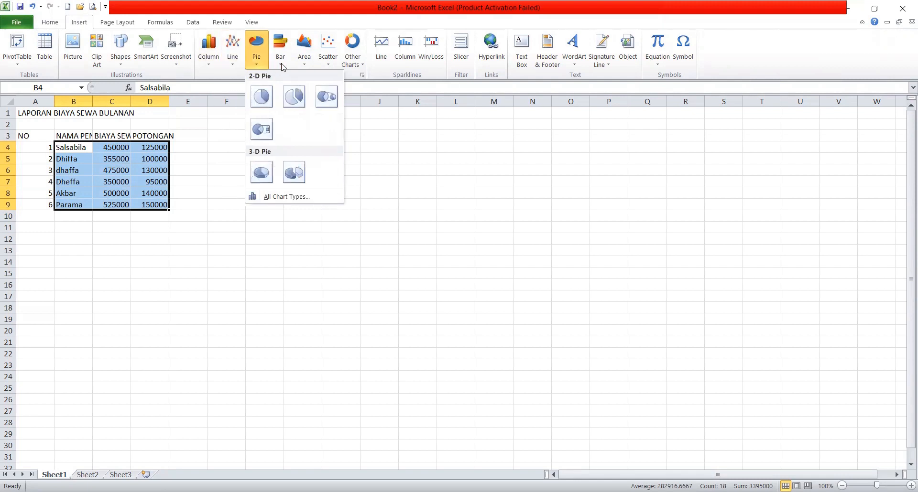
pyautogui.click(281, 65)
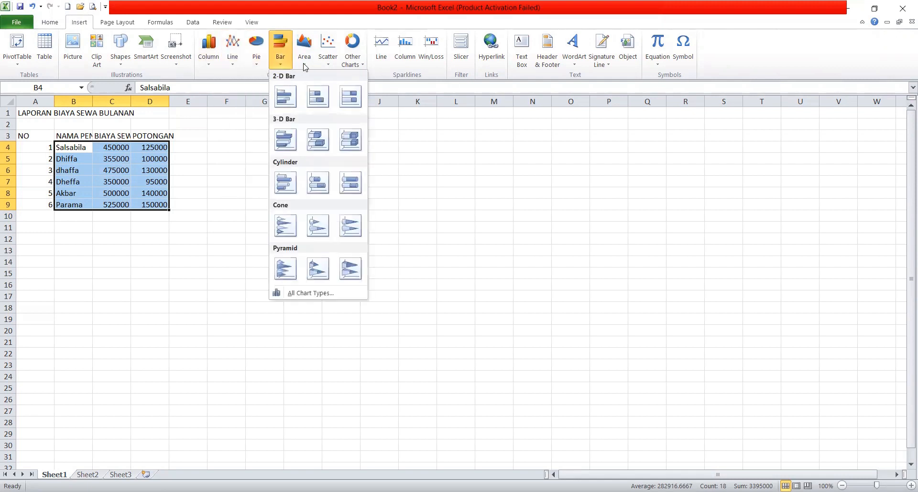
pyautogui.click(305, 67)
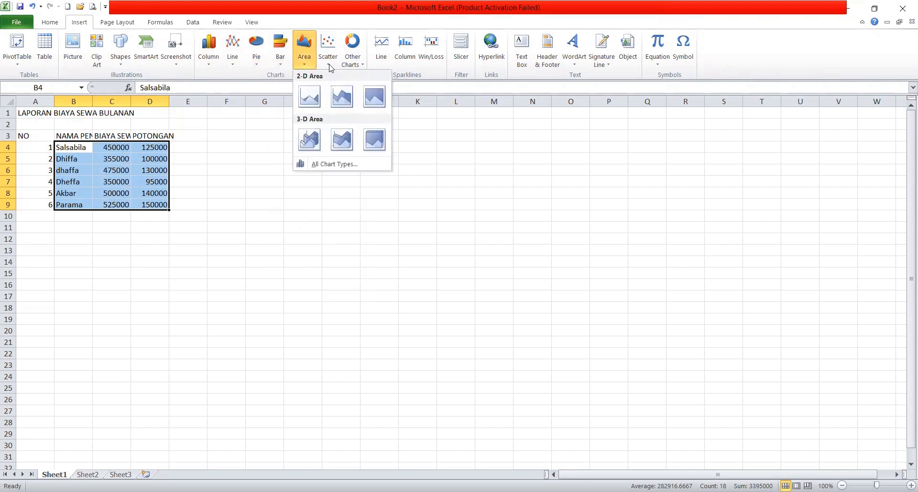
pyautogui.click(330, 67)
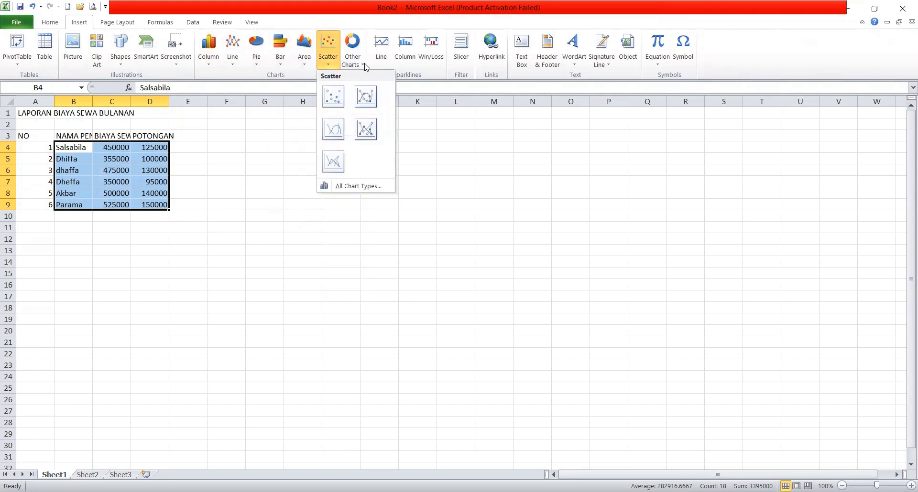
pyautogui.click(363, 66)
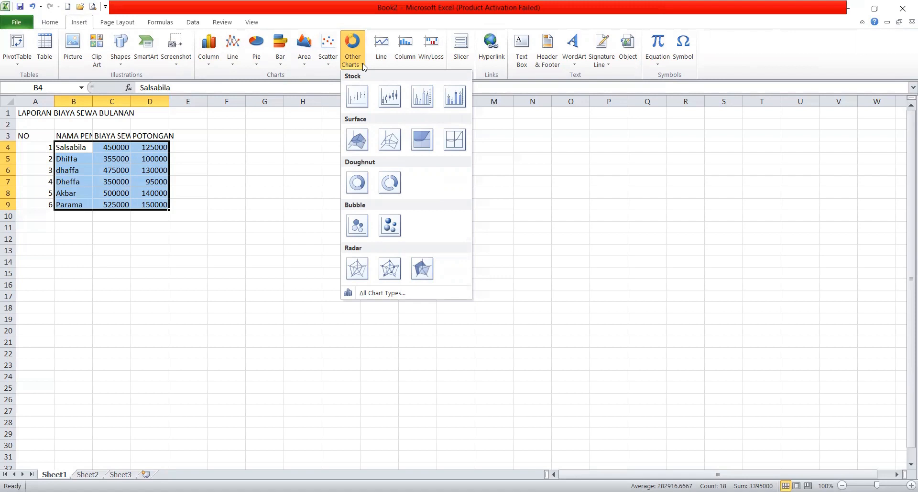
pyautogui.click(209, 65)
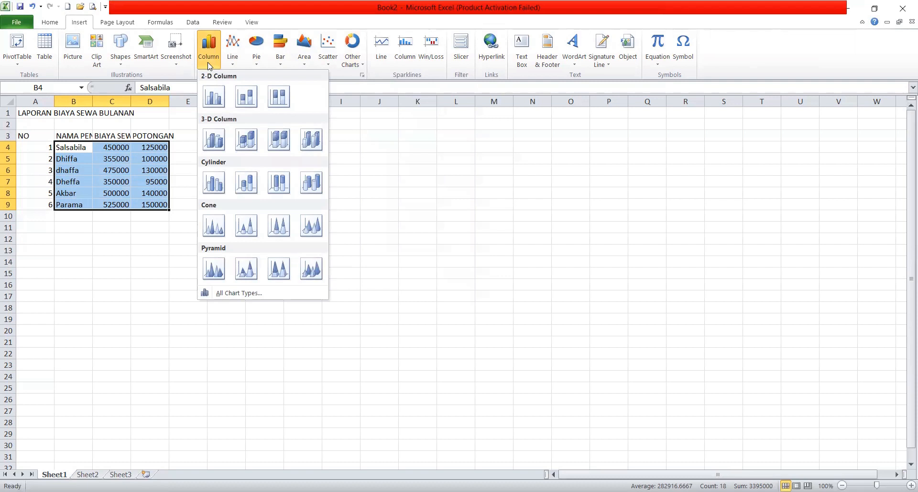
pyautogui.click(216, 98)
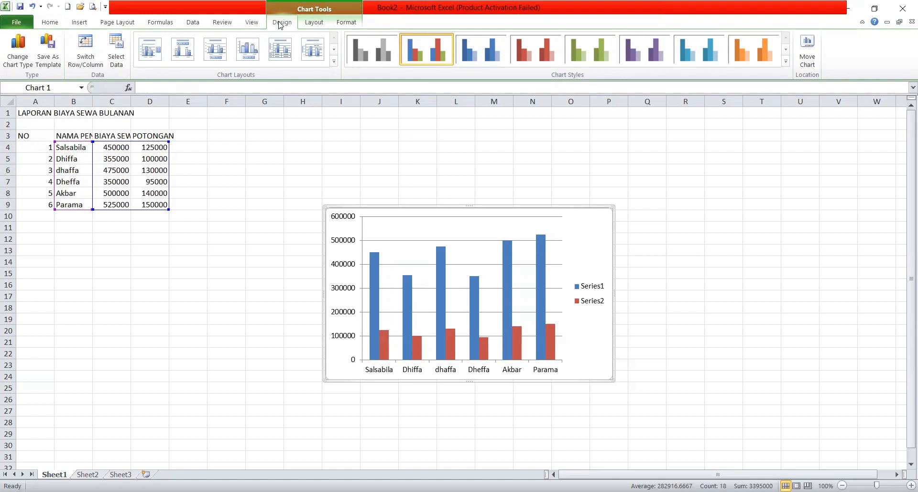
# Add a chart title to the column chart using the Above Chart placement
pyautogui.click(314, 25)
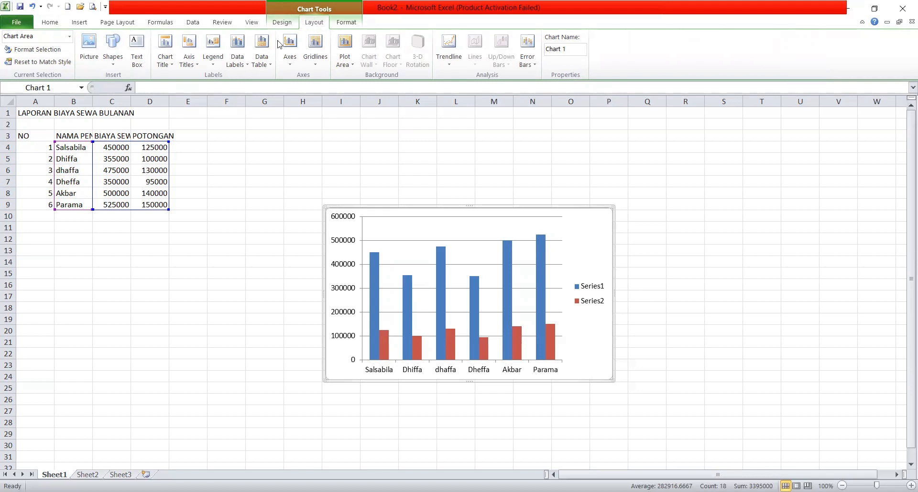
pyautogui.click(171, 65)
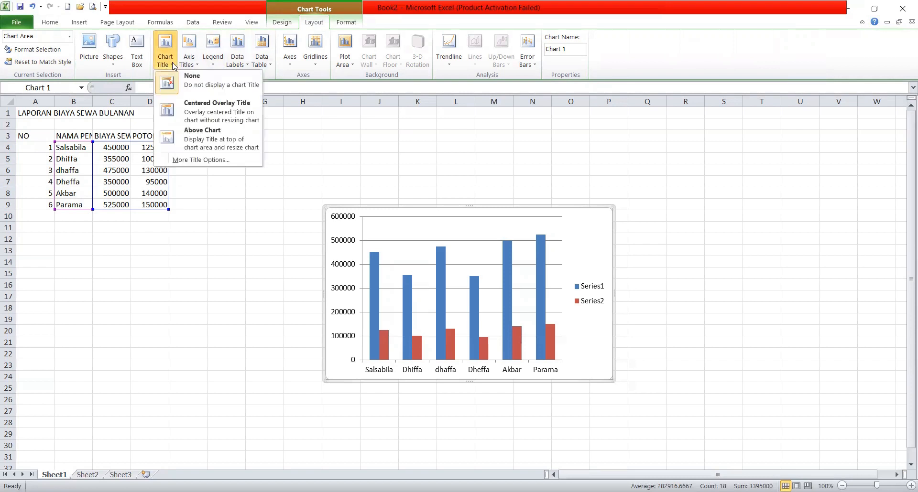
pyautogui.click(196, 113)
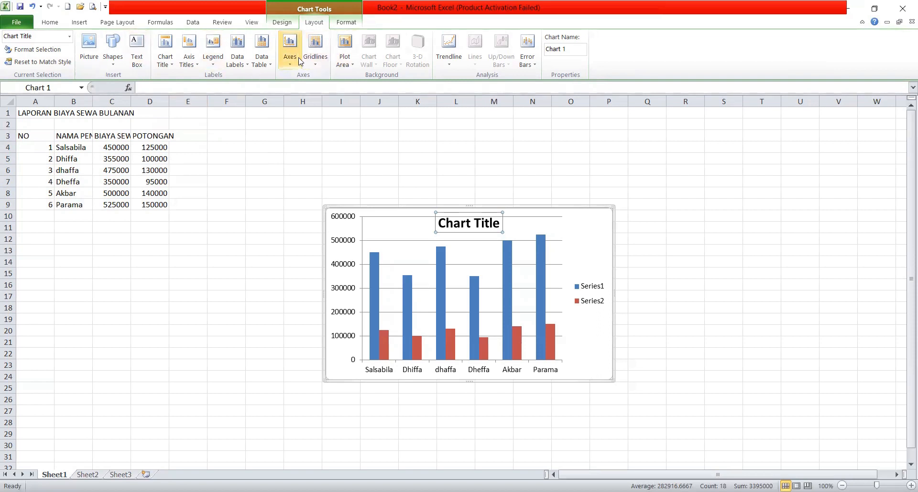
pyautogui.click(172, 66)
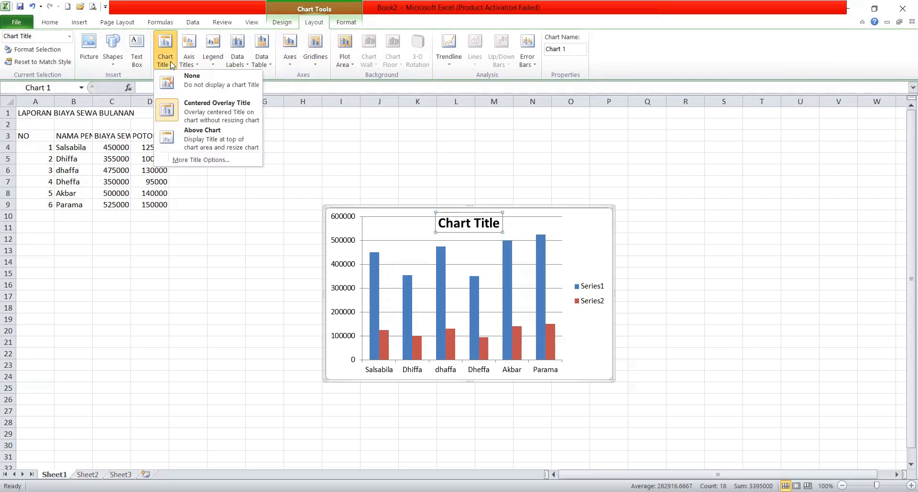
pyautogui.click(203, 140)
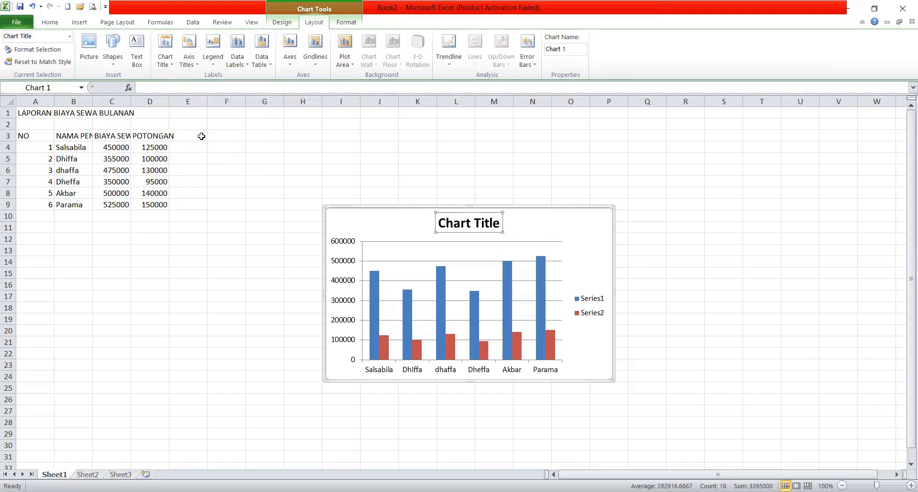
# Replace the placeholder chart title with GRAFIK BIAYA SEWA DAN POTONGAN
pyautogui.doubleClick(474, 224)
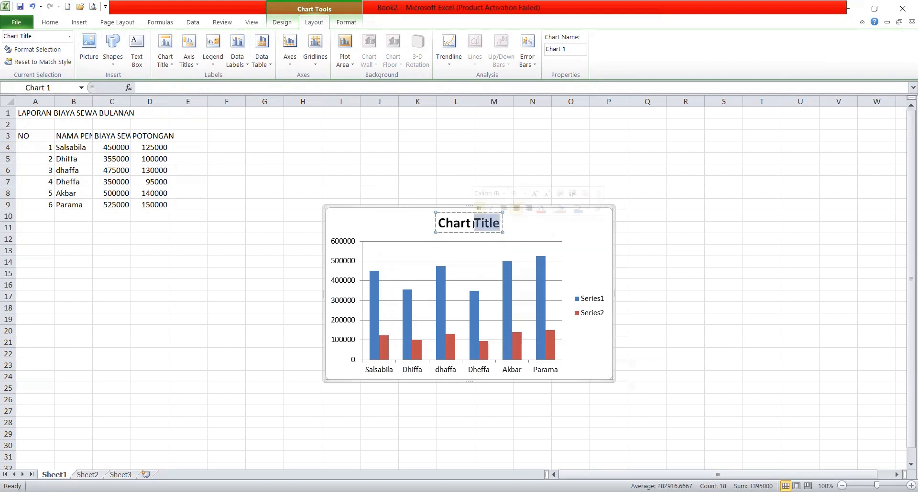
pyautogui.click(439, 224)
pyautogui.moveTo(438, 224); pyautogui.dragTo(495, 230)
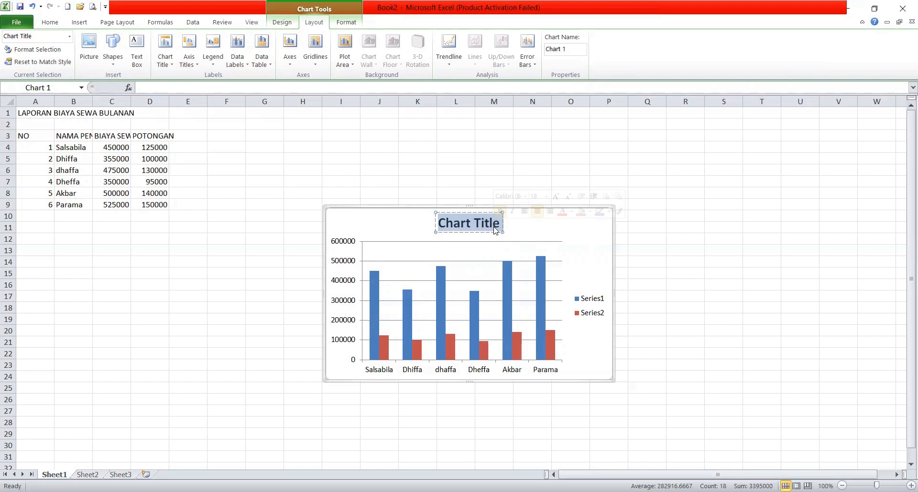
pyautogui.write('gra')
pyautogui.press('BackSpace')
pyautogui.press('BackSpace')
pyautogui.press('BackSpace')
pyautogui.write('GRAFIK BIAYA SEWA DAN POTONGAN')
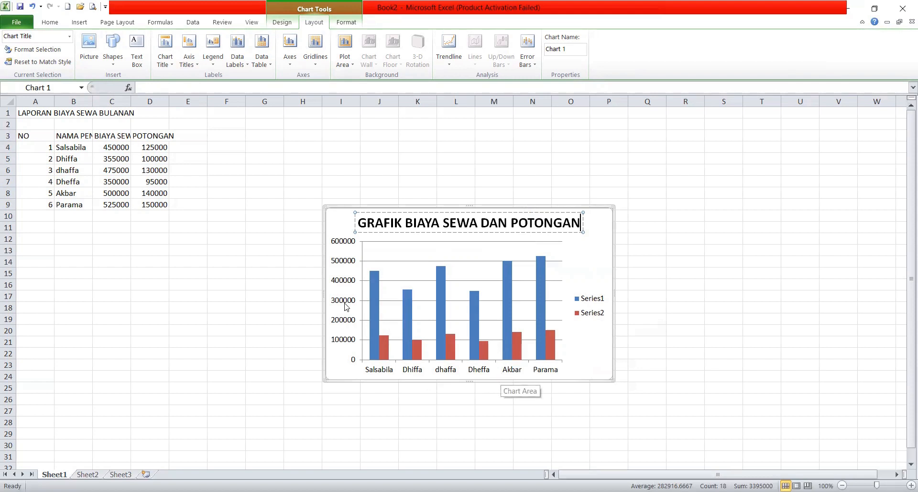
# Place the chart legend at the bottom of the chart
pyautogui.click(196, 70)
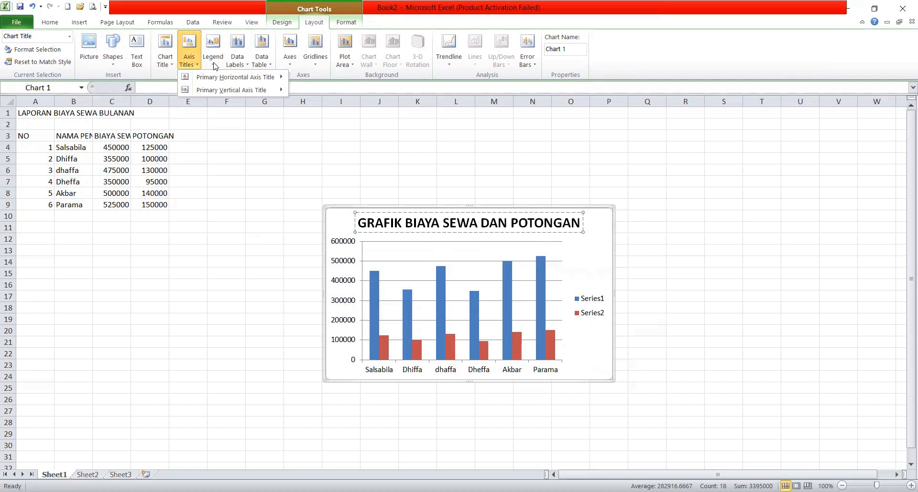
pyautogui.click(214, 65)
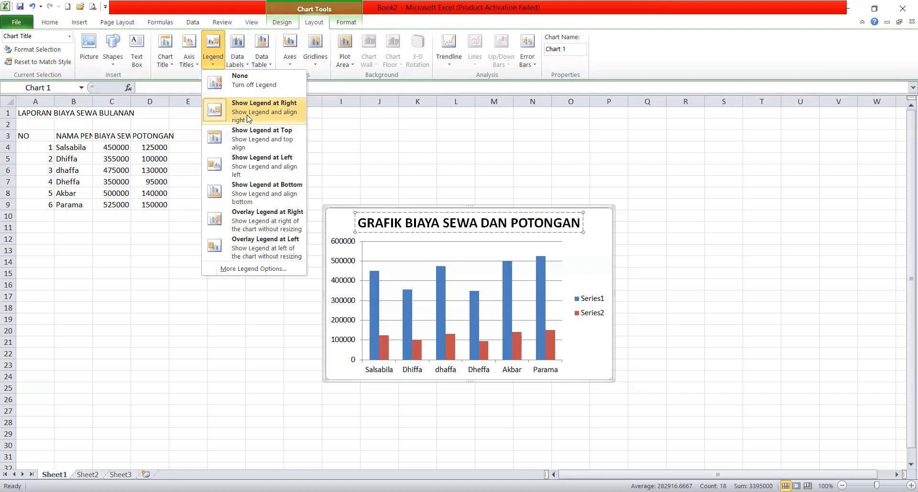
pyautogui.click(254, 199)
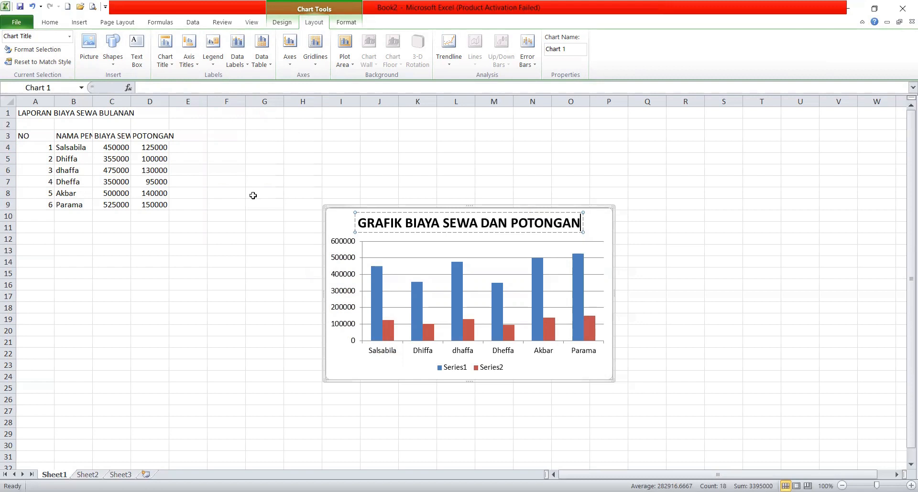
# Name the chart's first data series from the BIAYA SEWA header in cell C3
pyautogui.click(280, 23)
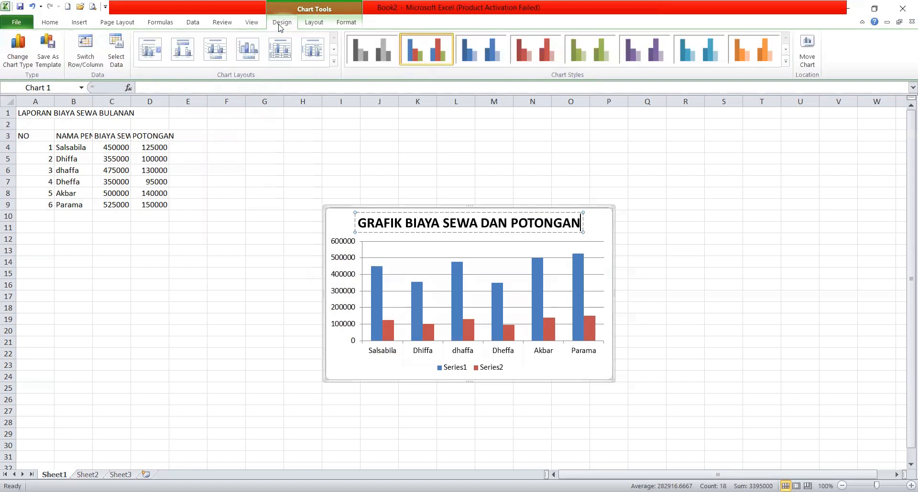
pyautogui.click(120, 50)
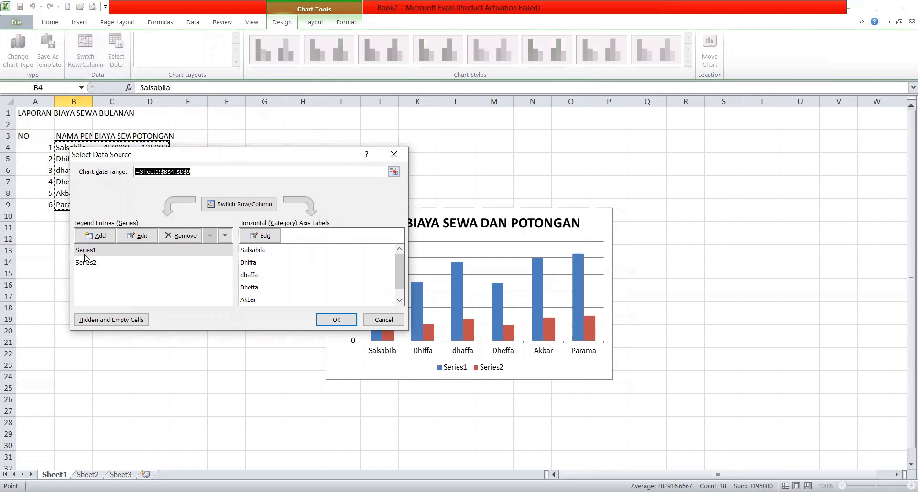
pyautogui.click(142, 236)
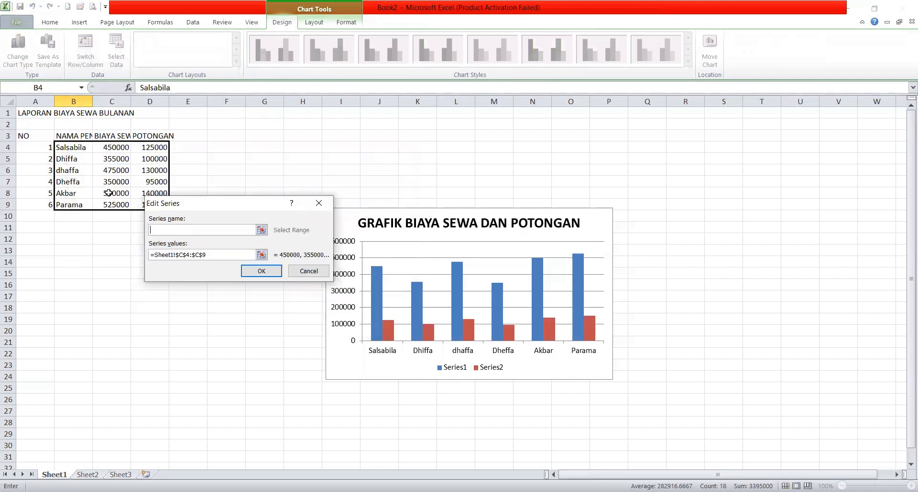
pyautogui.click(112, 136)
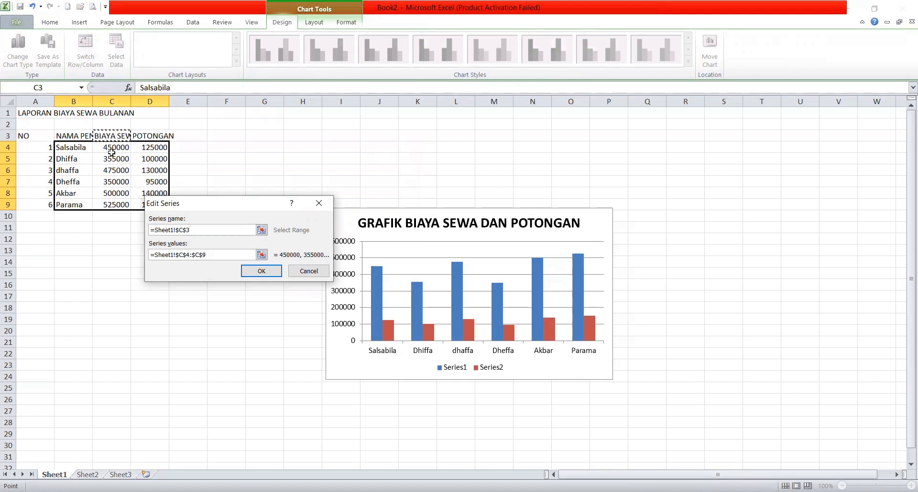
pyautogui.click(262, 271)
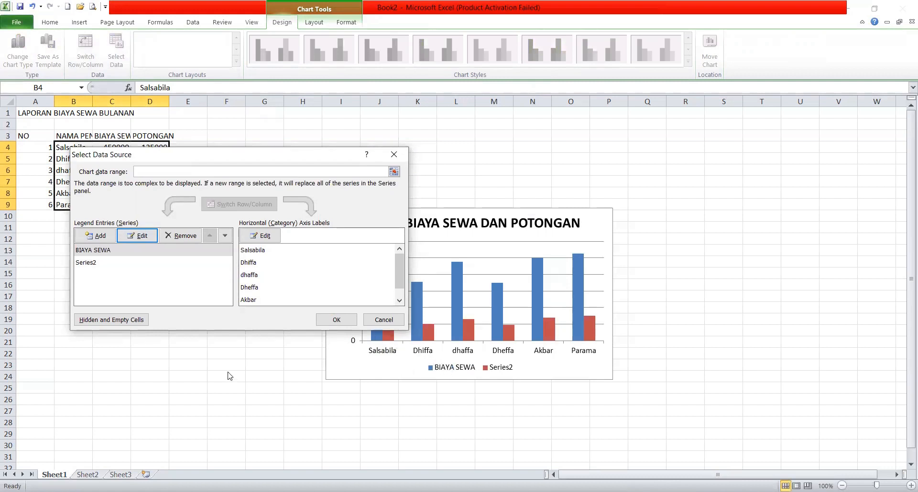
# Name the second data series from the POTONGAN header in cell D3 and apply the data source changes
pyautogui.click(88, 264)
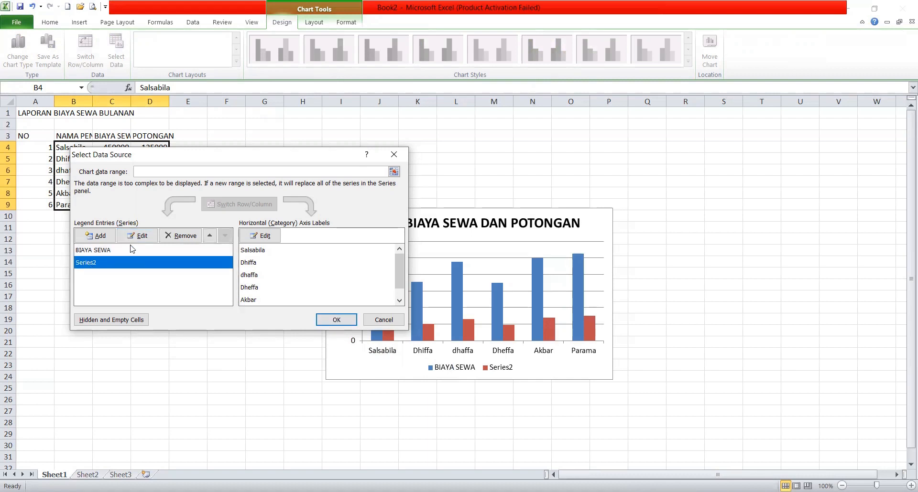
pyautogui.click(147, 238)
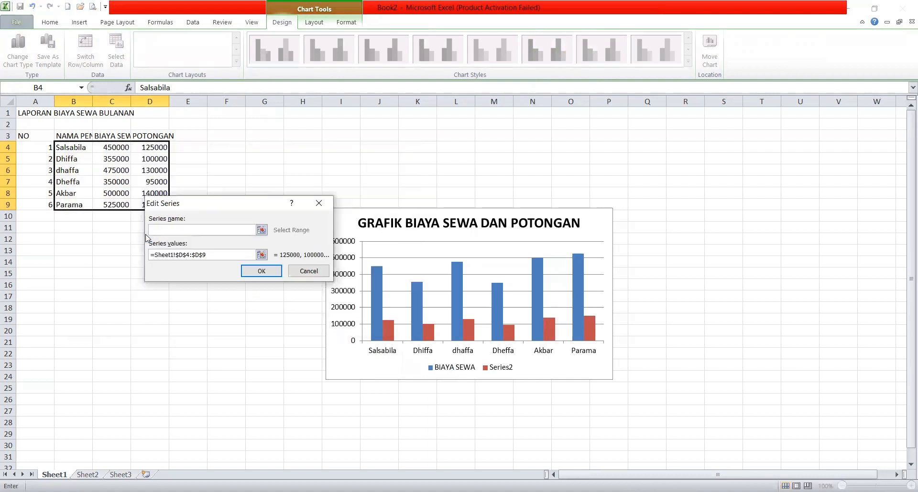
pyautogui.click(156, 134)
pyautogui.click(270, 273)
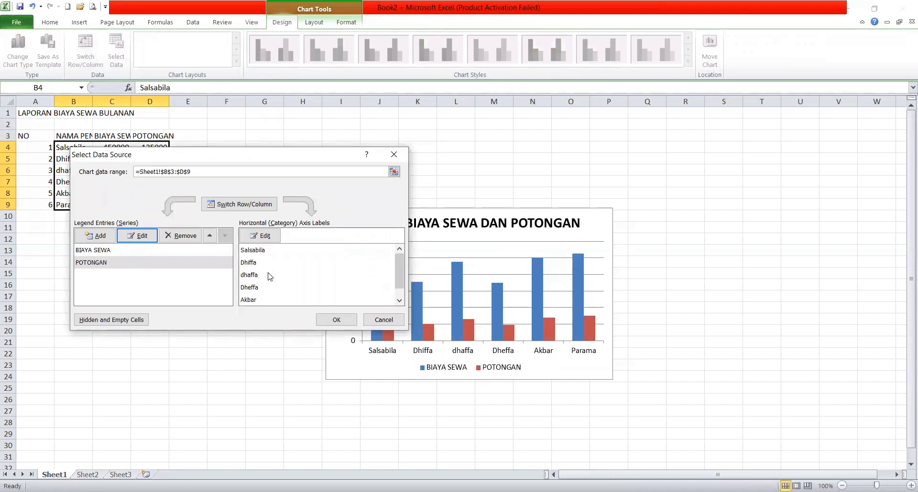
pyautogui.click(335, 321)
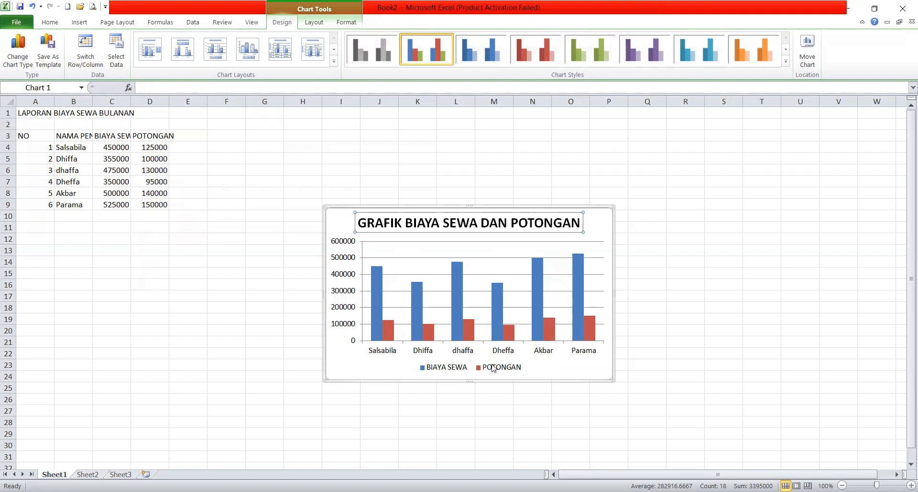
# Add a horizontal axis title below the category axis reading "nama penyewa"
pyautogui.click(314, 24)
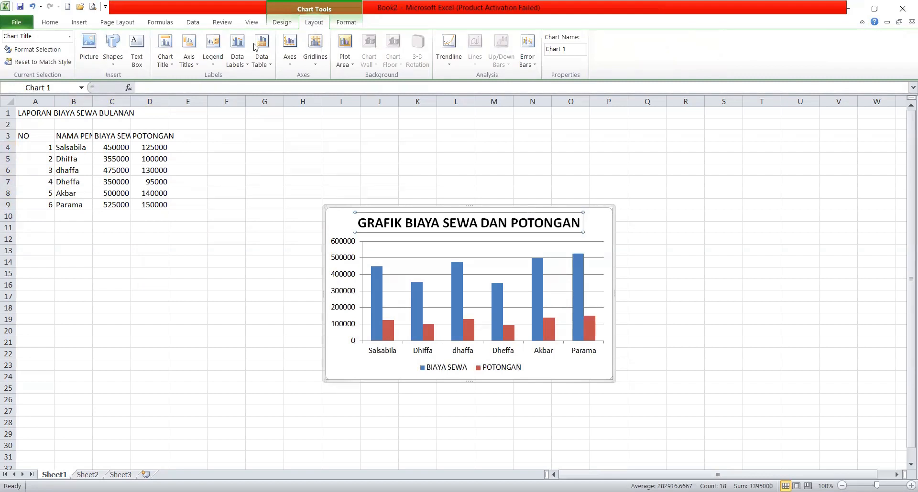
pyautogui.click(197, 67)
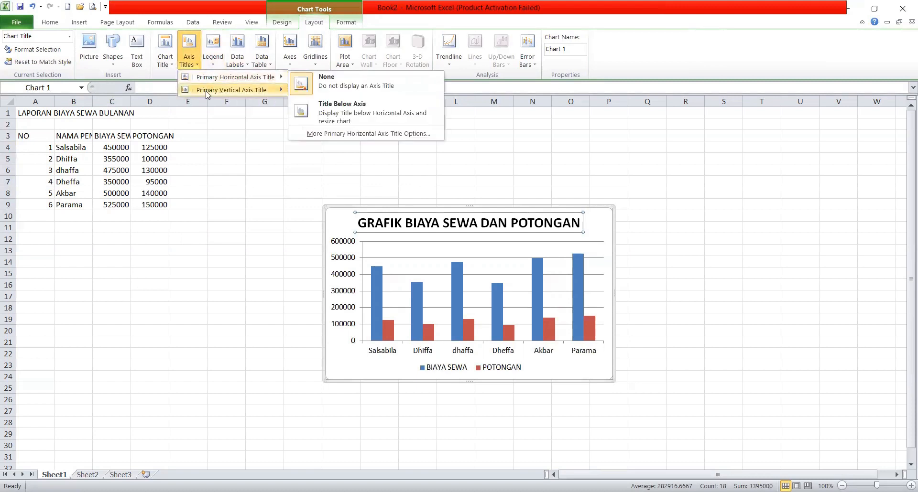
pyautogui.moveTo(208, 95)
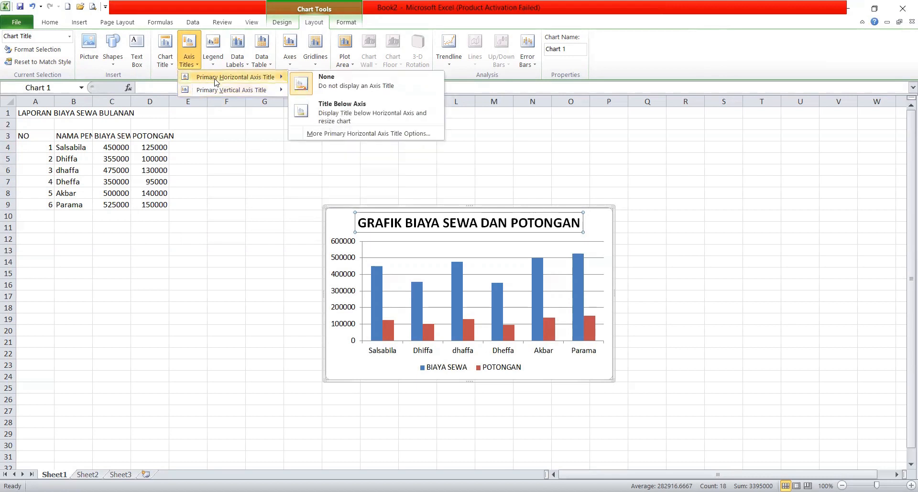
pyautogui.click(350, 114)
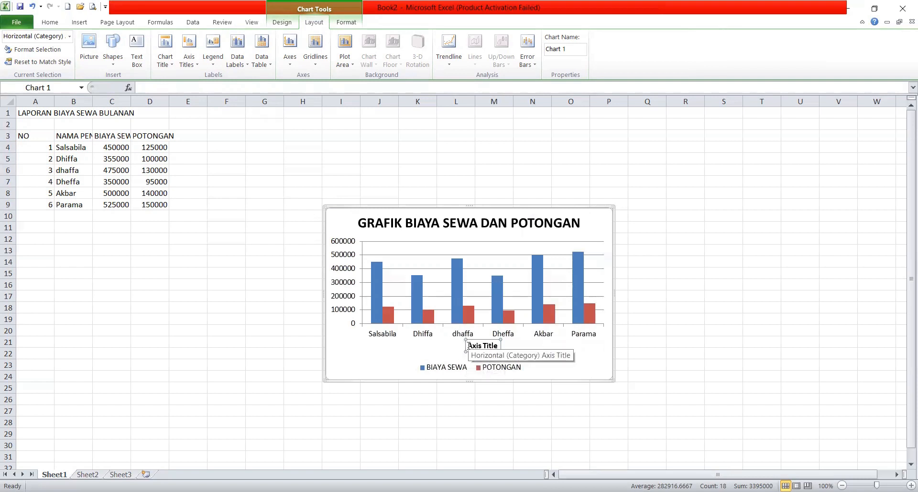
pyautogui.moveTo(469, 345); pyautogui.dragTo(498, 345)
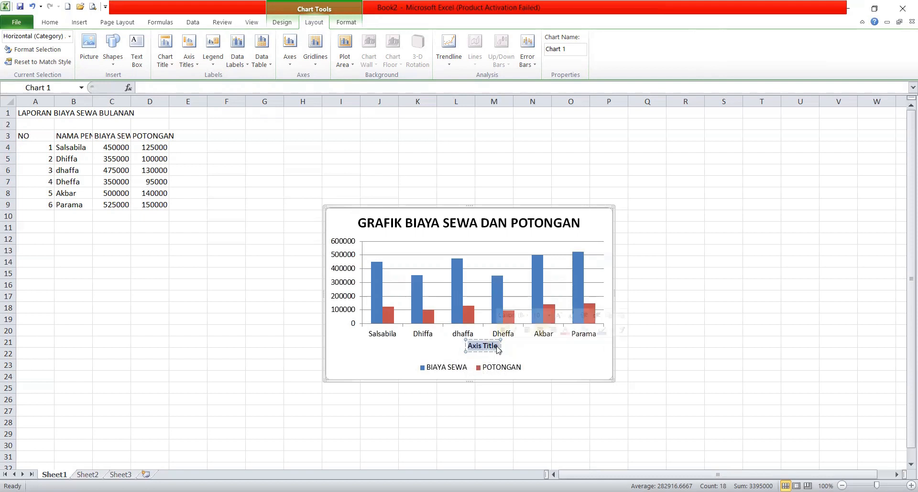
pyautogui.write('nama')
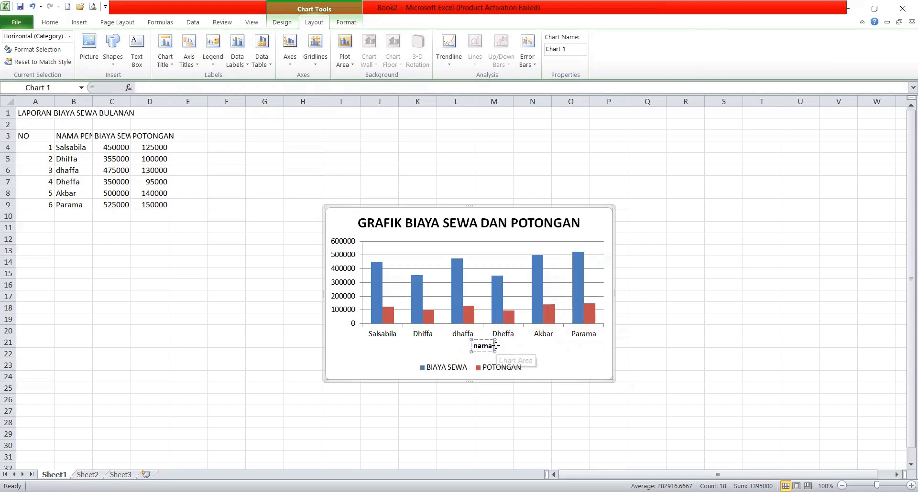
pyautogui.write(' penyewa')
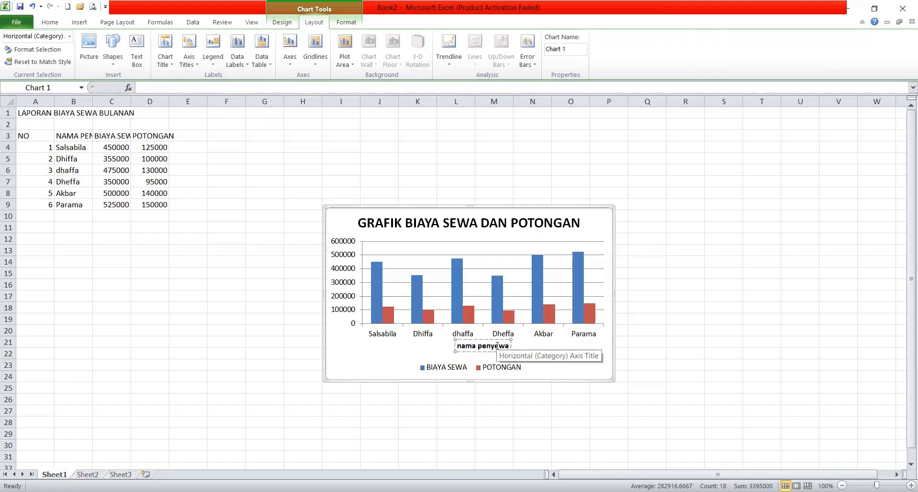
pyautogui.click(528, 350)
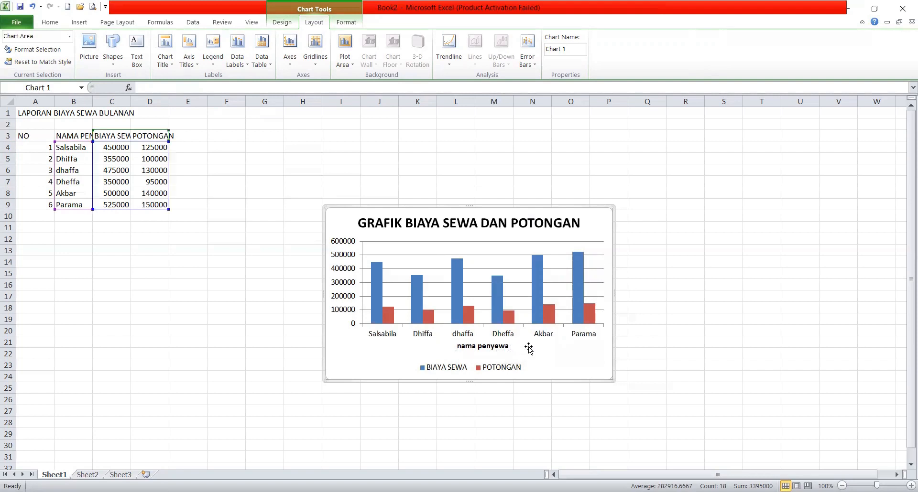
# Add a rotated title reading "nominal" to the chart's primary vertical axis
pyautogui.click(197, 66)
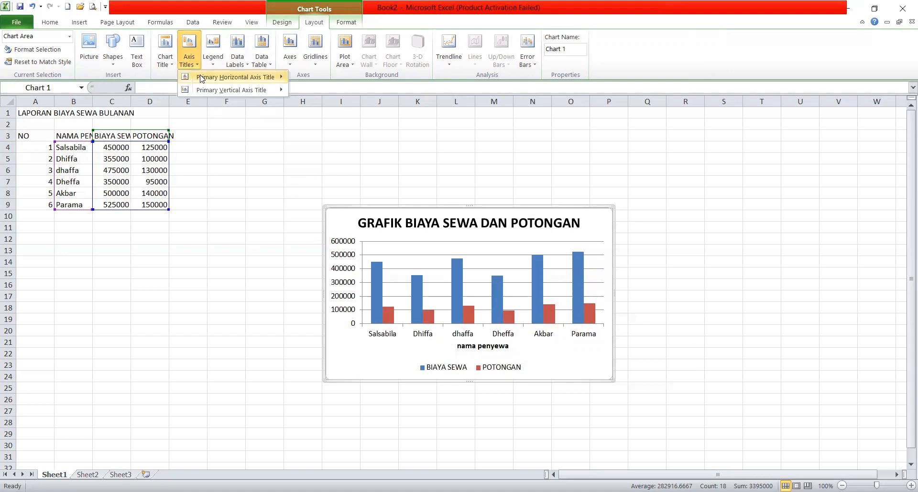
pyautogui.moveTo(205, 90)
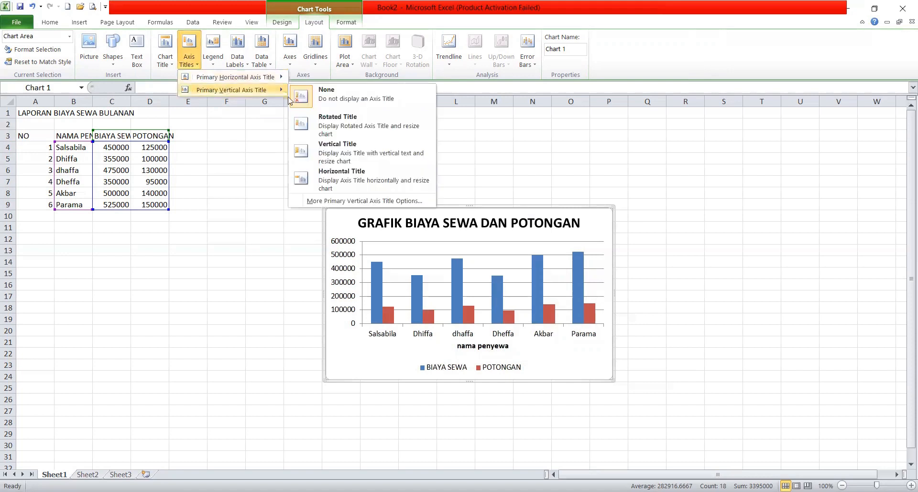
pyautogui.click(334, 129)
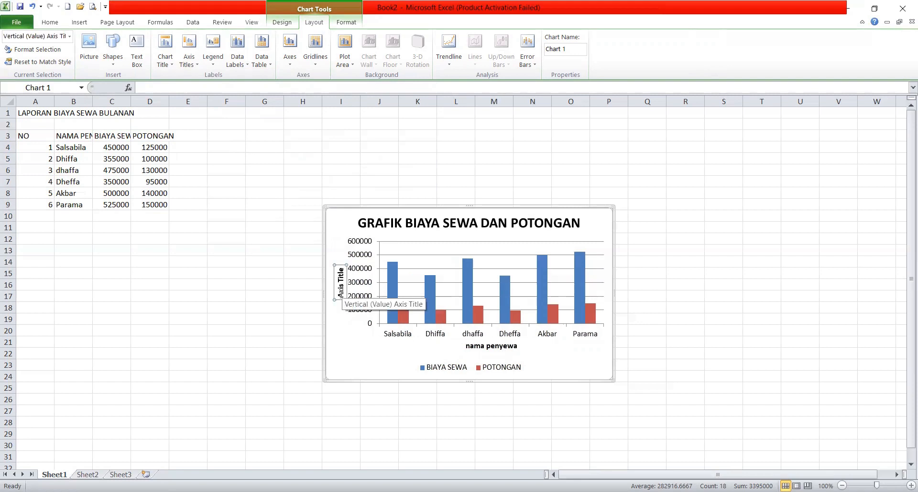
pyautogui.click(341, 293)
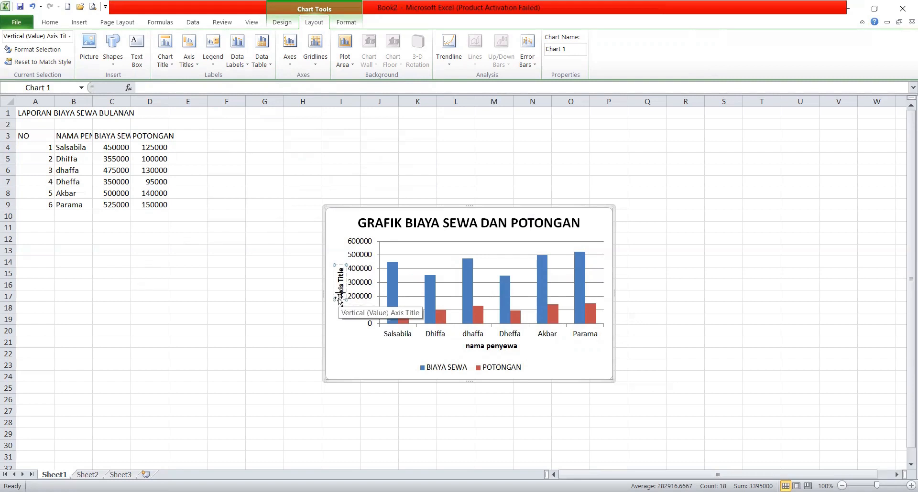
pyautogui.click(339, 299)
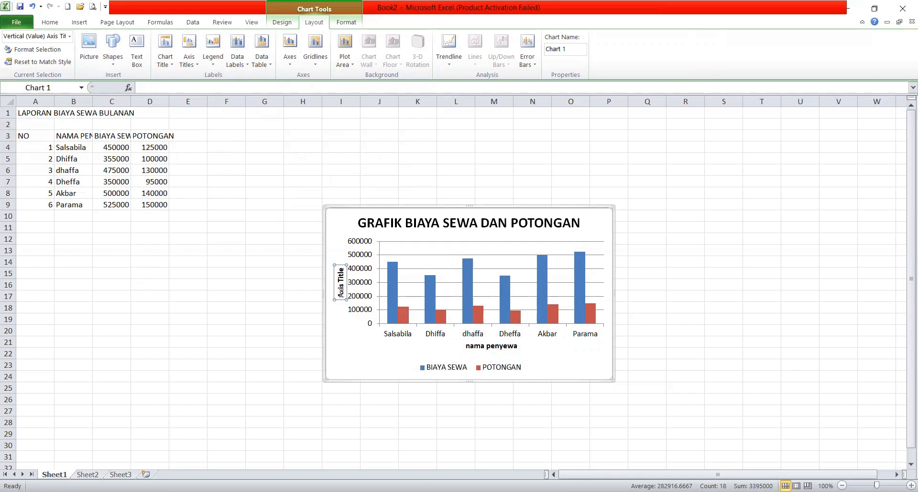
pyautogui.moveTo(340, 293); pyautogui.dragTo(340, 266)
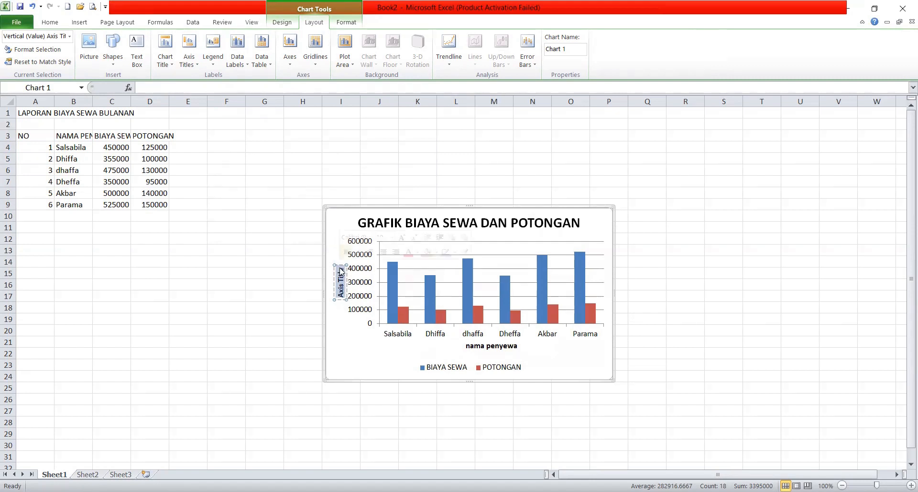
pyautogui.press('BackSpace')
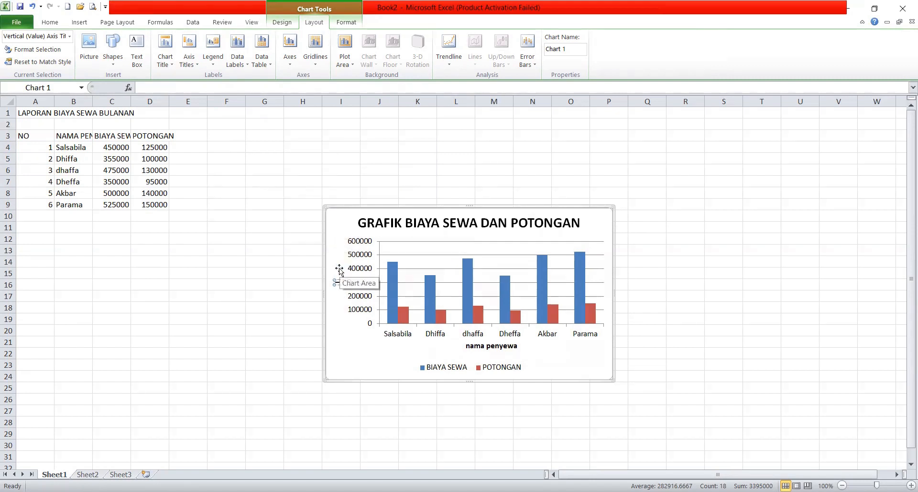
pyautogui.write('nominal')
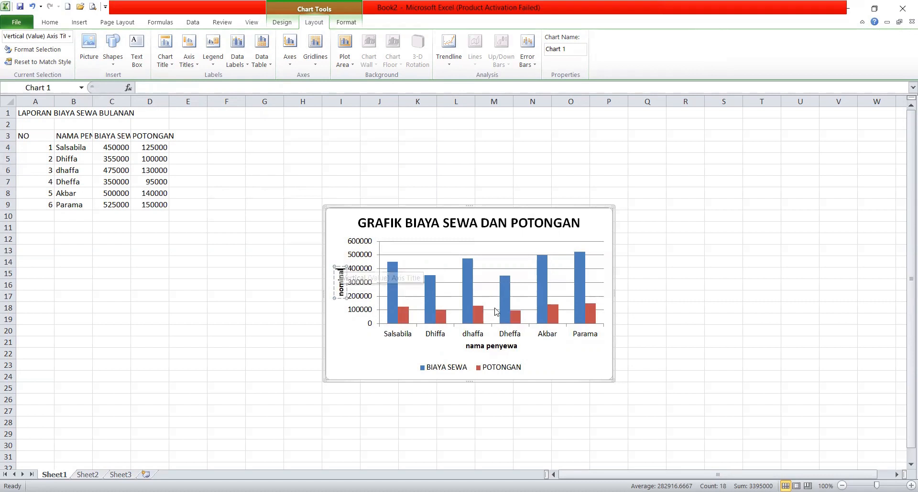
pyautogui.click(626, 247)
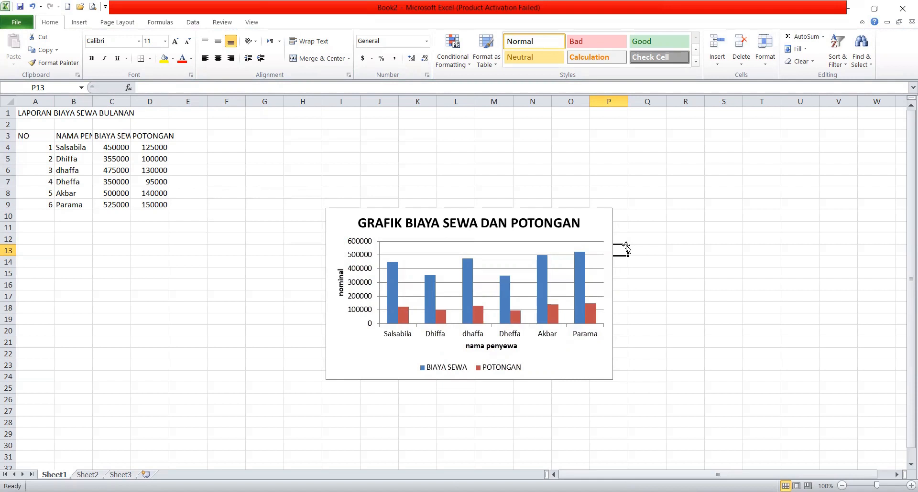
# Copy the whole rent and deduction chart from the worksheet
pyautogui.click(601, 224)
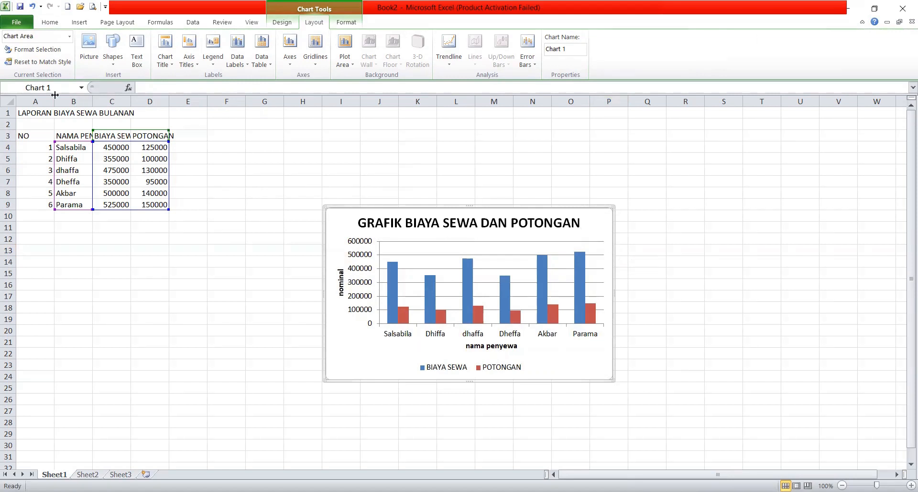
pyautogui.click(47, 23)
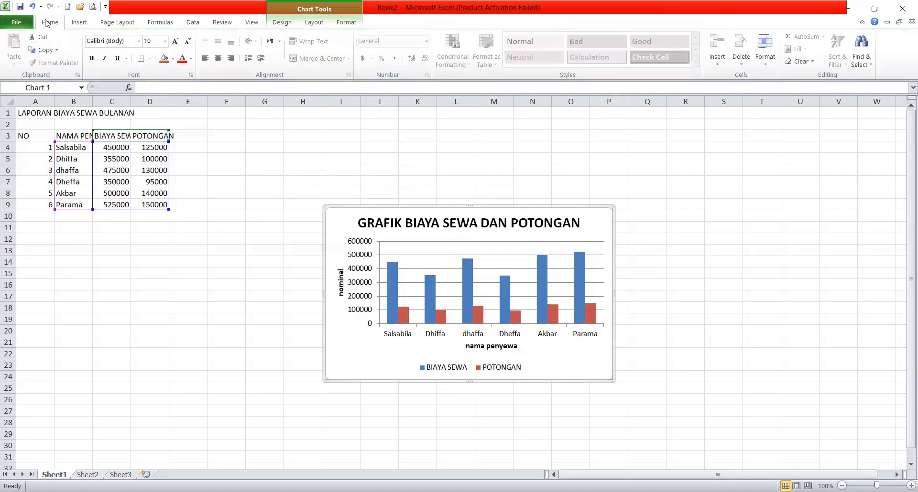
pyautogui.click(44, 51)
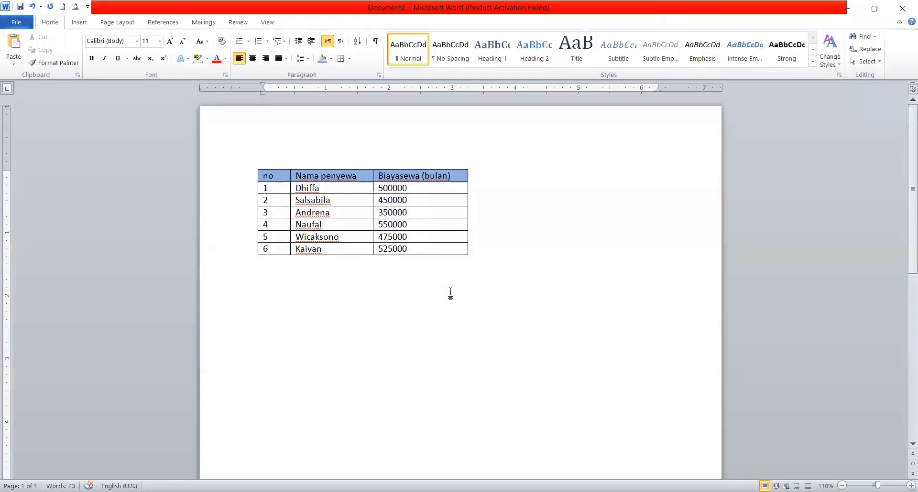
# In the Word document, add a new line below the rental table and open the paste options for the copied chart
pyautogui.press('Return')
pyautogui.click(11, 66)
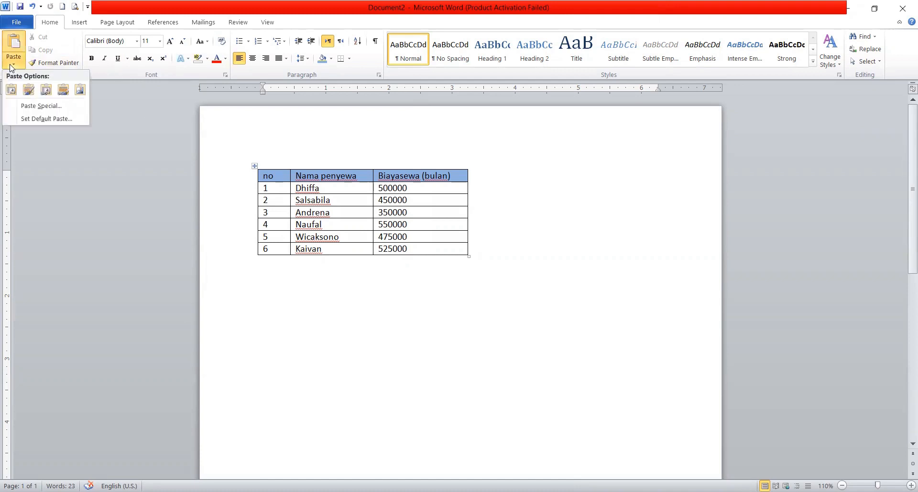